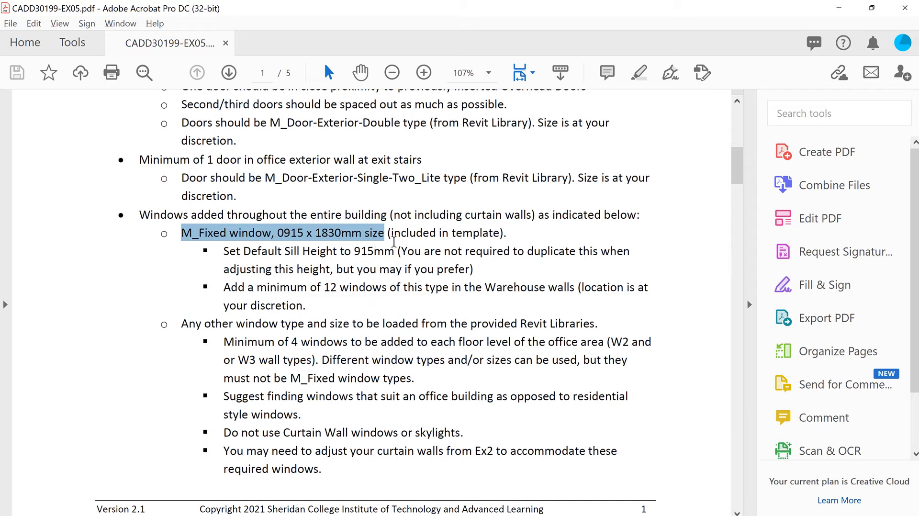
Switch to Revit and examine the furniture layout of the office area in the 1st Floor plan.
key("alt+Tab")
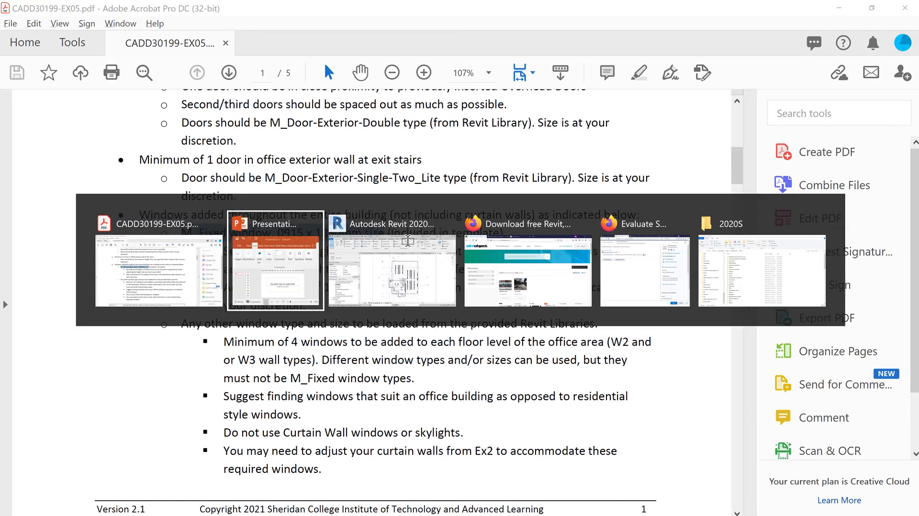
key("alt+Tab")
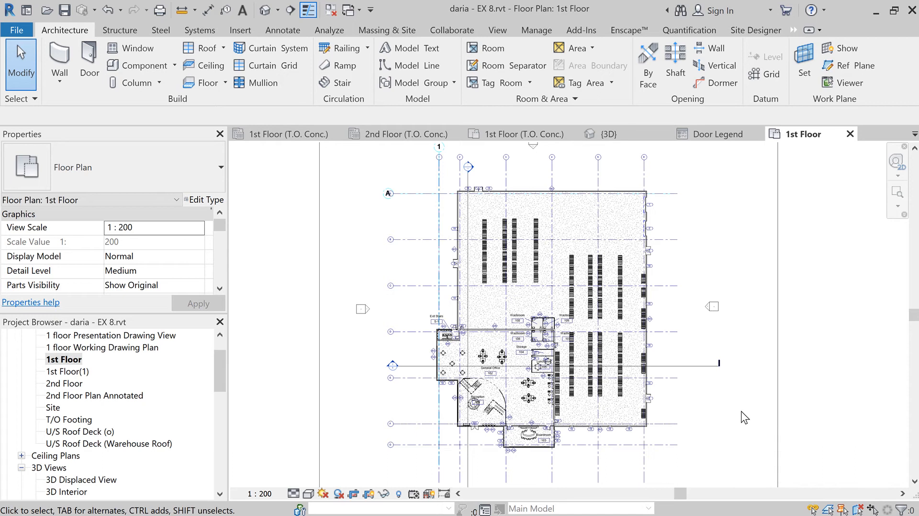
scroll(530, 453, "up", 2)
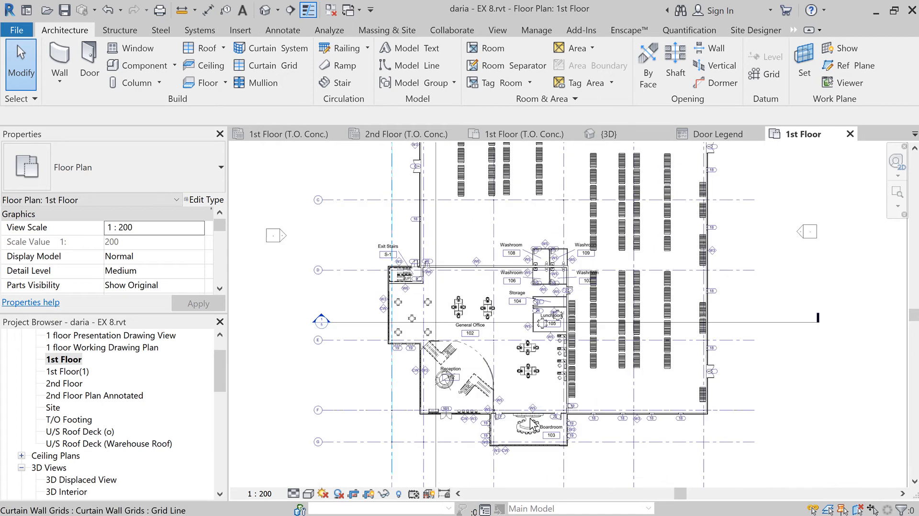
scroll(528, 433, "up", 2)
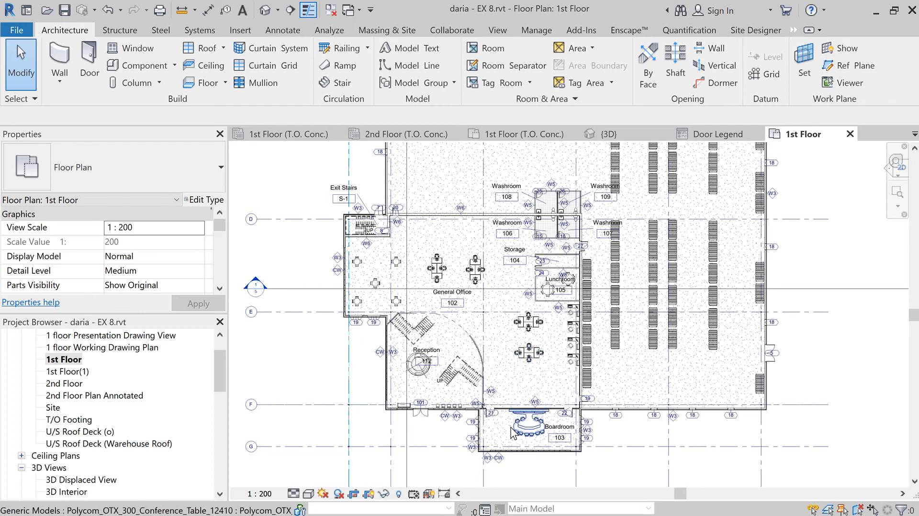
scroll(510, 426, "up", 3)
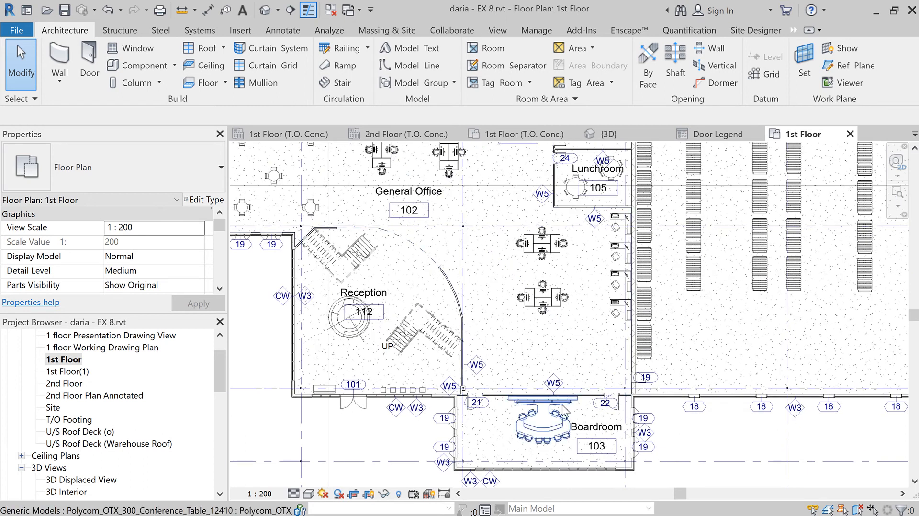
scroll(563, 410, "down", 1)
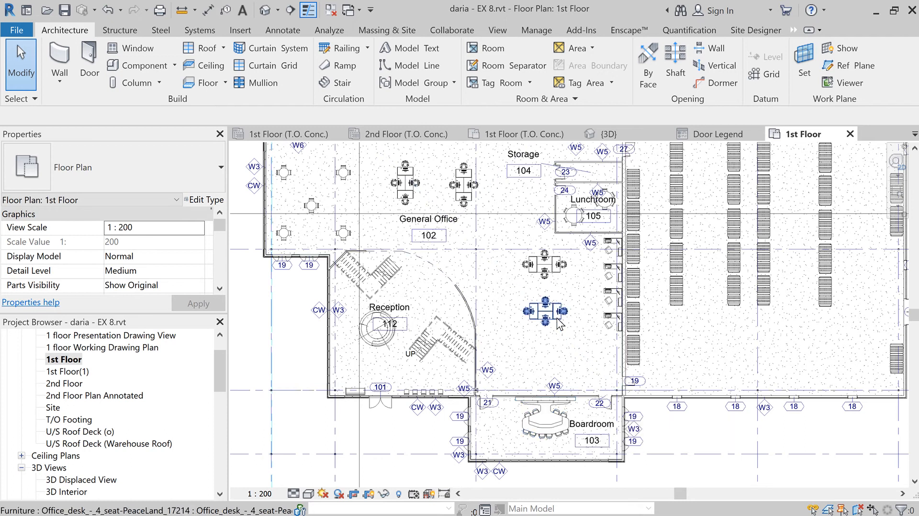
scroll(556, 318, "up", 4)
scroll(575, 361, "down", 3)
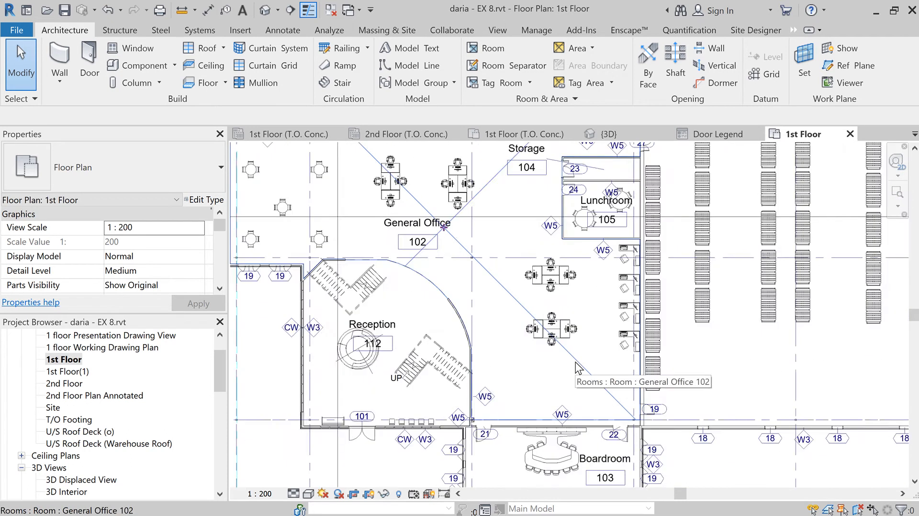
scroll(575, 362, "down", 2)
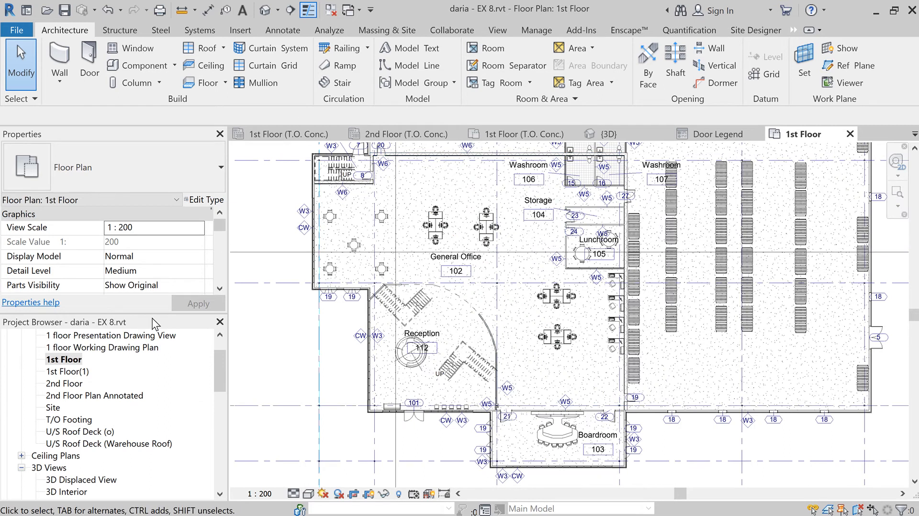
Create a perspective camera view with its eye near the north end of General Office 102, aimed south past Boardroom 103.
left_click(277, 9)
left_click(287, 45)
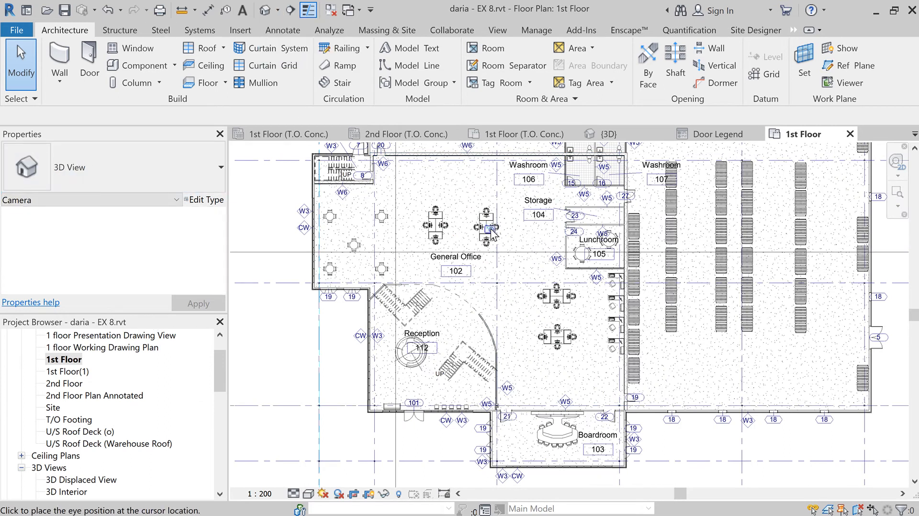
left_click(491, 186)
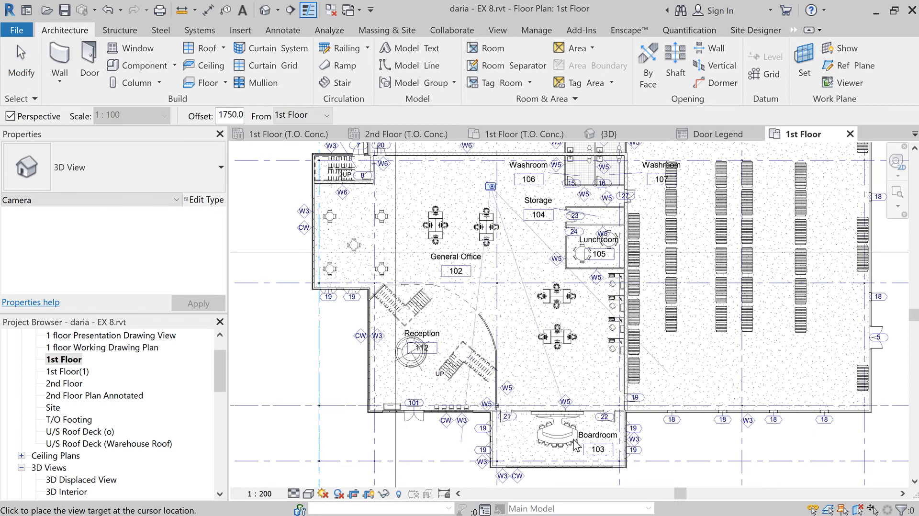
left_click(582, 481)
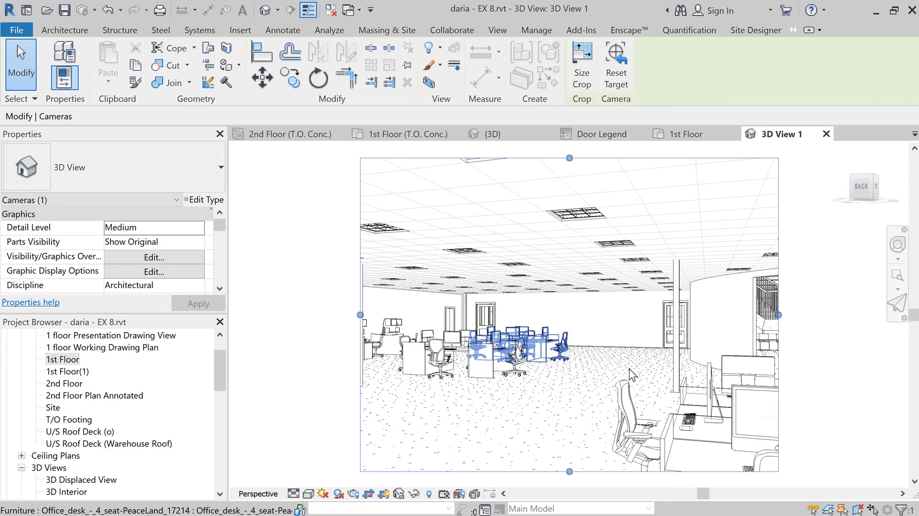
Switch to Firefox and browse the furniture, door and window families in the bimobject product catalogue.
key("alt+Tab")
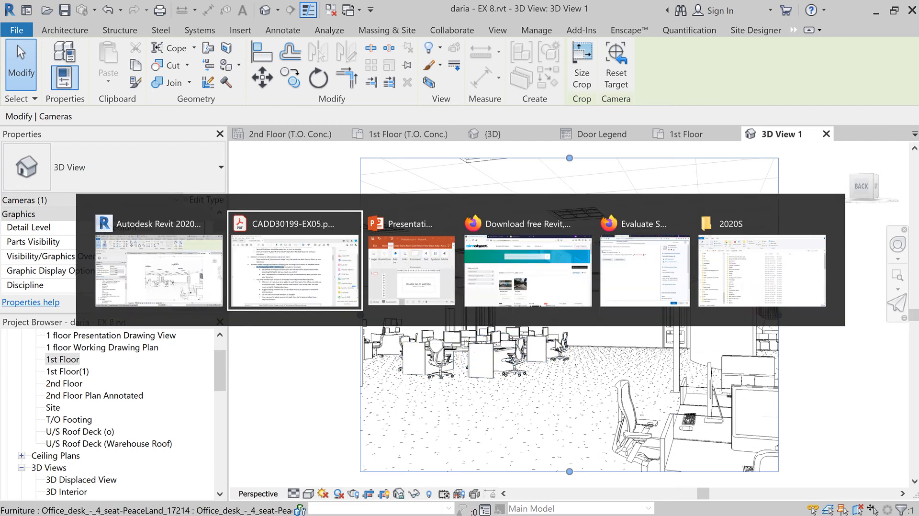
key("alt+Tab")
key("alt+Tab")
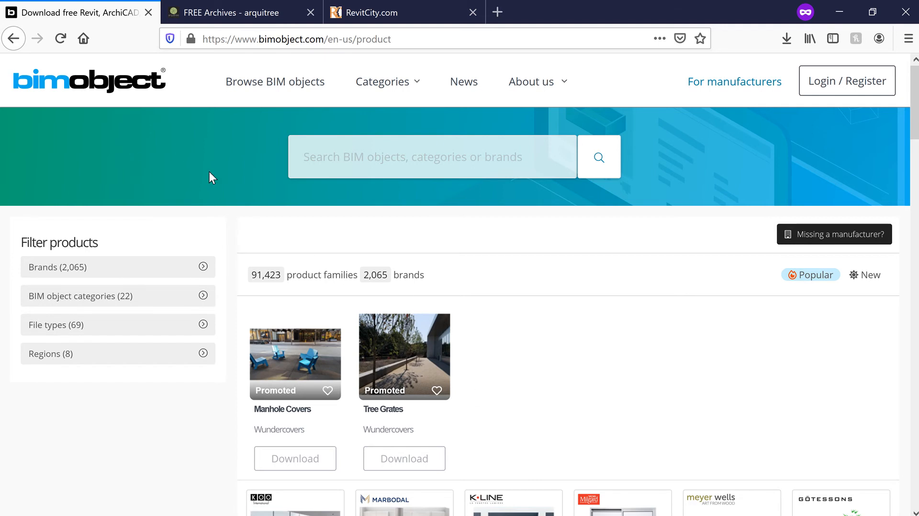
scroll(602, 384, "down", 3)
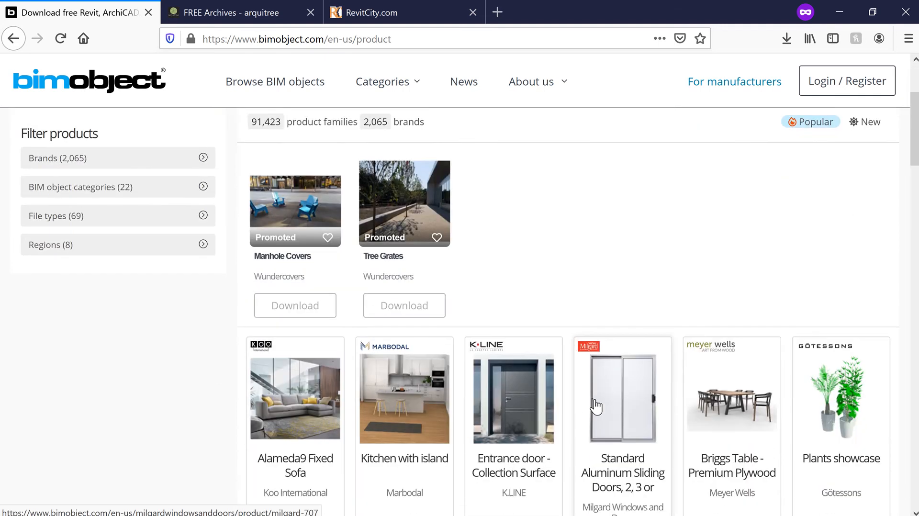
scroll(590, 411, "down", 2)
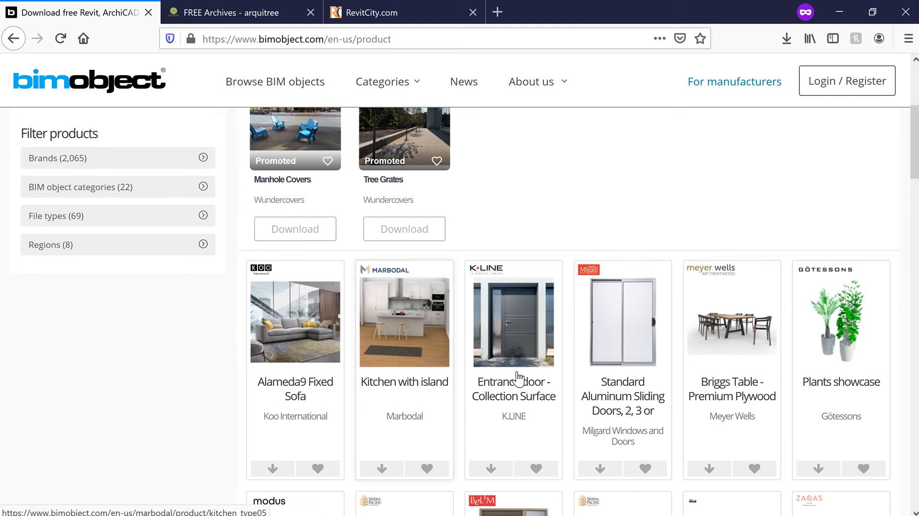
scroll(517, 386, "down", 2)
scroll(533, 390, "down", 2)
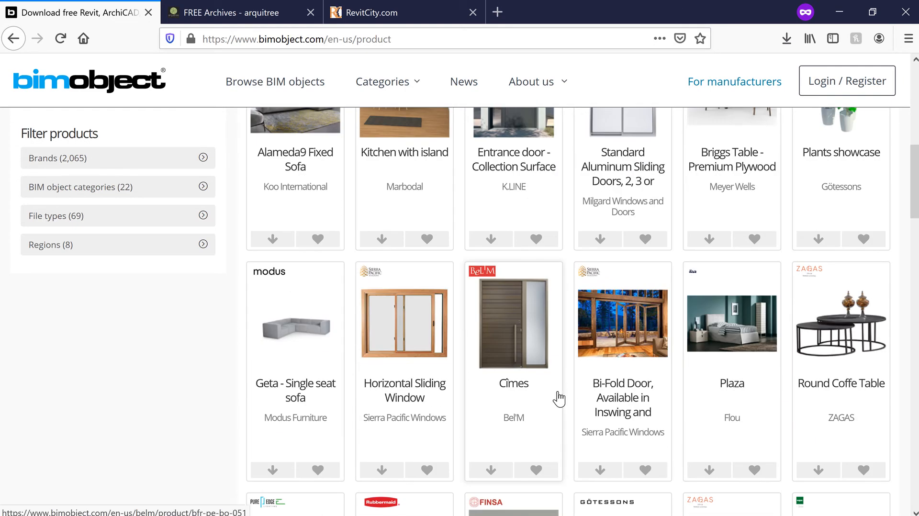
scroll(559, 398, "down", 3)
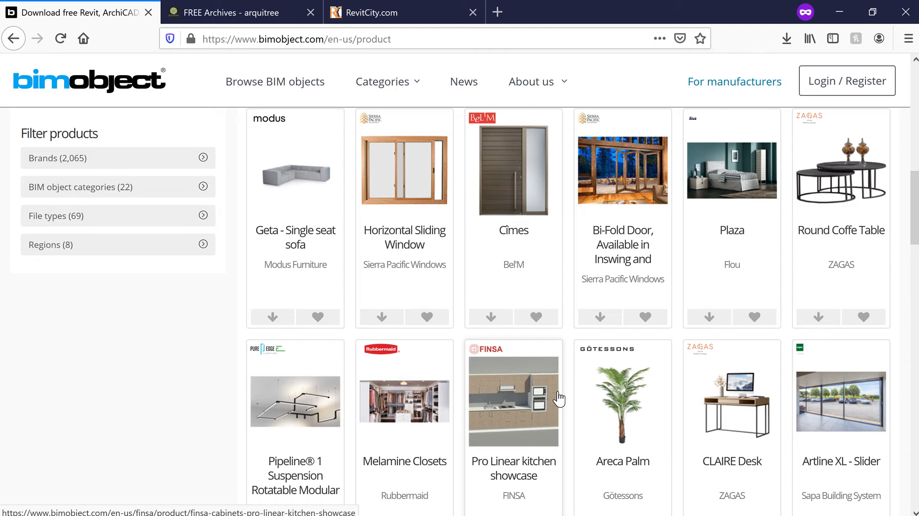
scroll(559, 398, "up", 12)
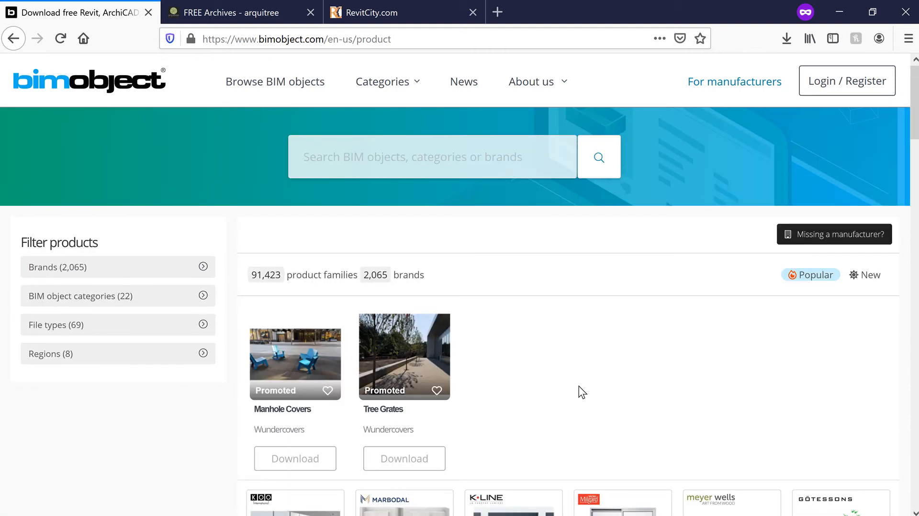
scroll(578, 385, "down", 3)
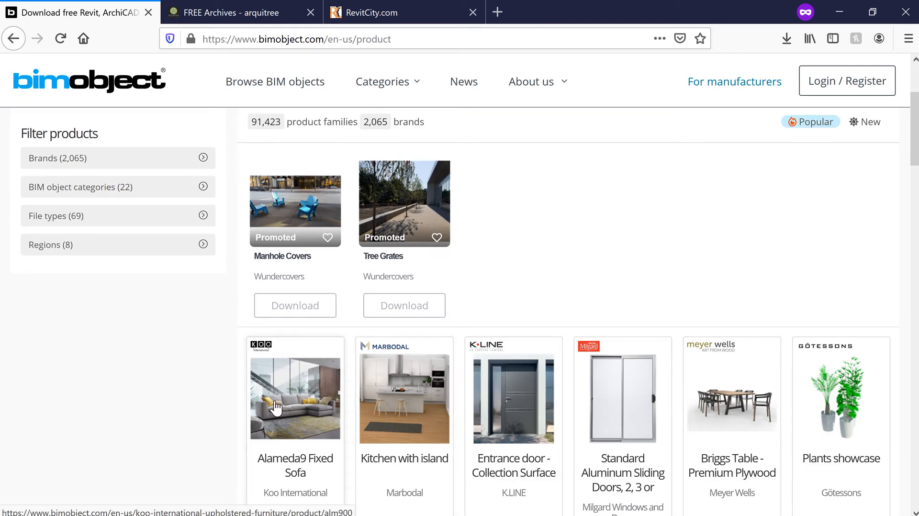
scroll(390, 403, "up", 3)
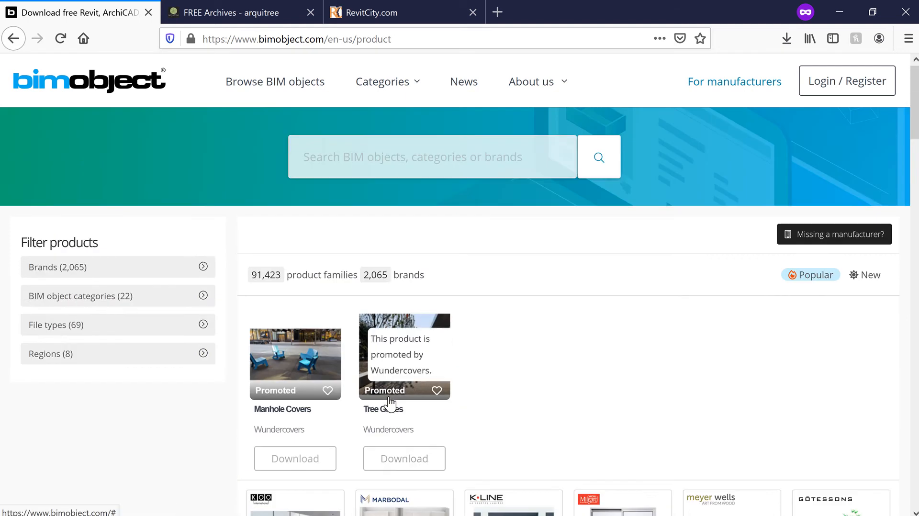
Look through the free Revit families on the arquitree site, and bring up the RevitCity home page.
left_click(227, 11)
mouse_move(250, 116)
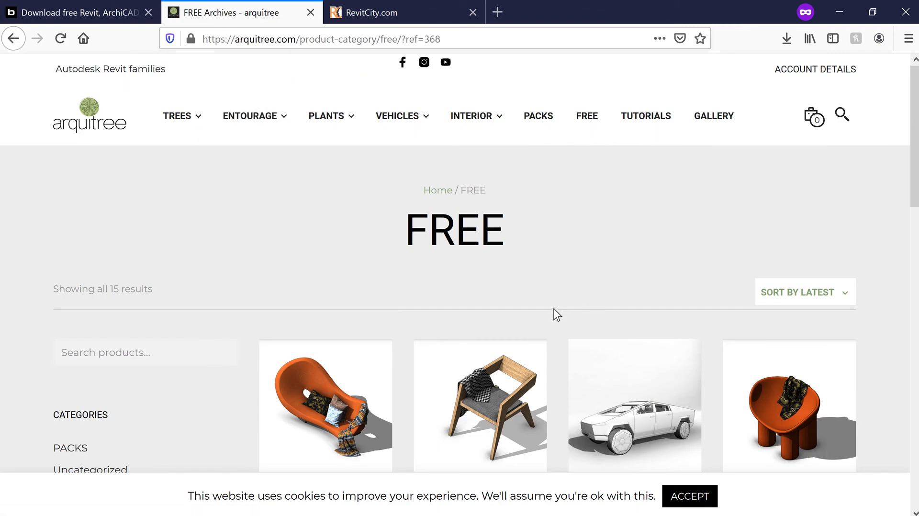
scroll(556, 311, "down", 4)
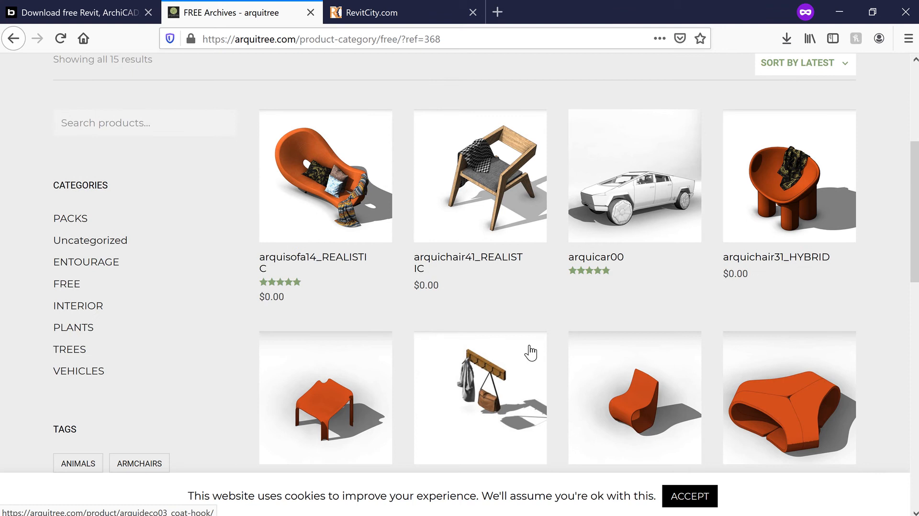
scroll(622, 316, "down", 4)
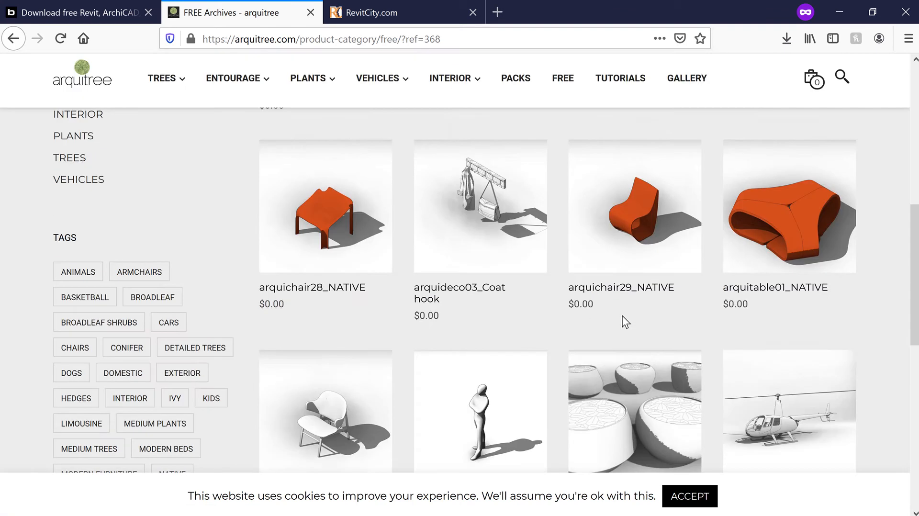
scroll(622, 323, "down", 3)
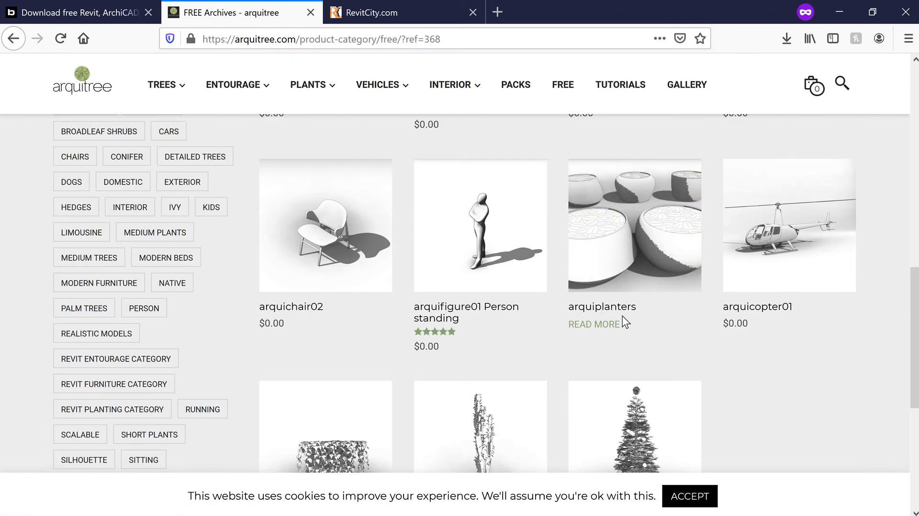
scroll(804, 348, "down", 3)
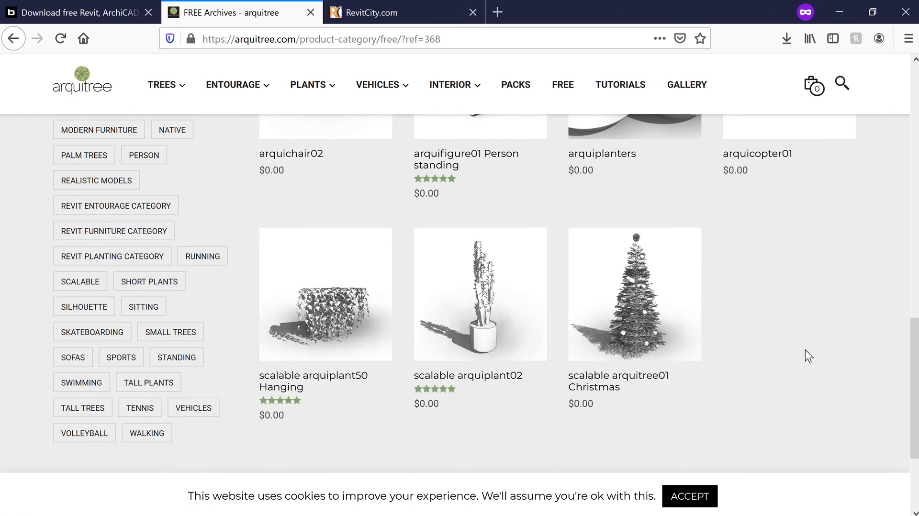
scroll(782, 350, "down", 5)
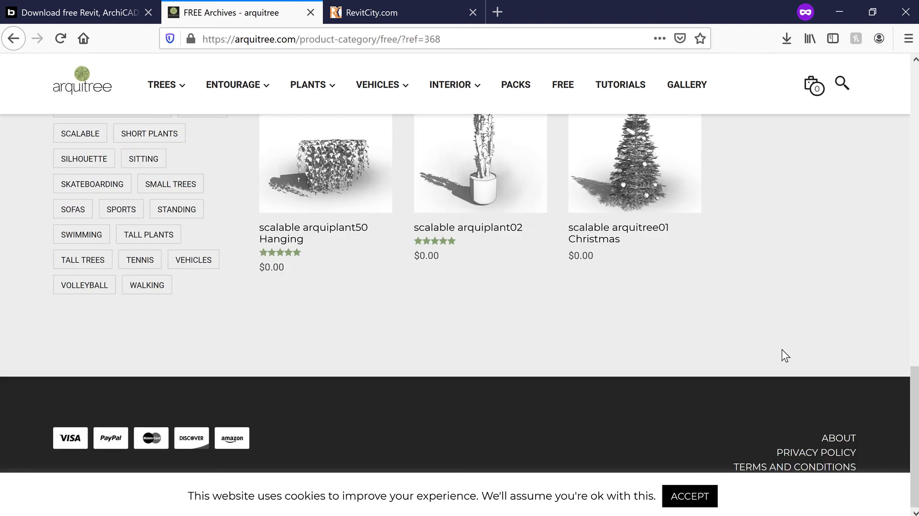
scroll(781, 350, "up", 11)
scroll(782, 350, "up", 5)
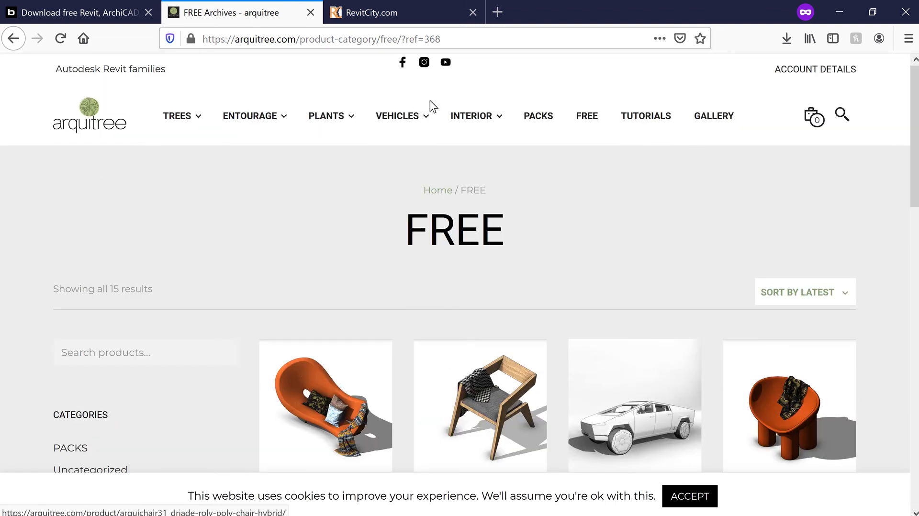
left_click(389, 14)
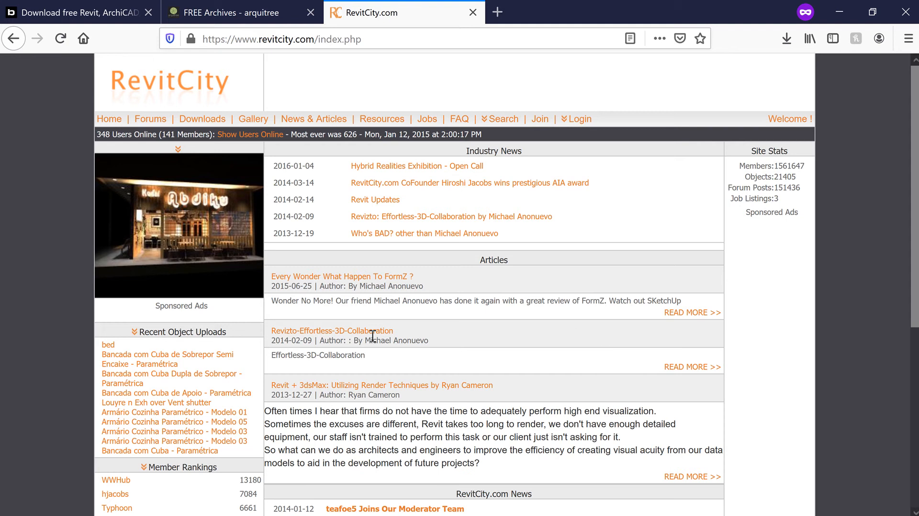
Switch to Revit, start placing a component in 3D View 1, and look through the loaded furniture and planting families.
key("alt+Tab")
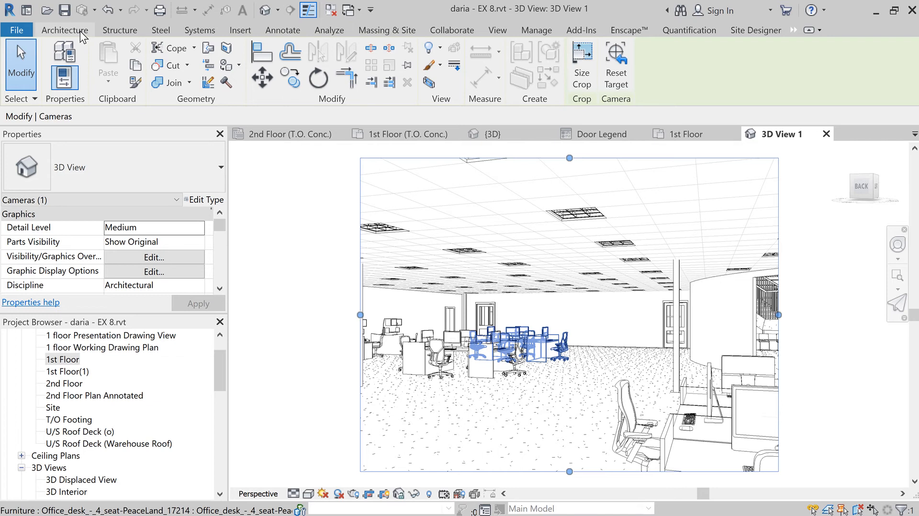
left_click(64, 31)
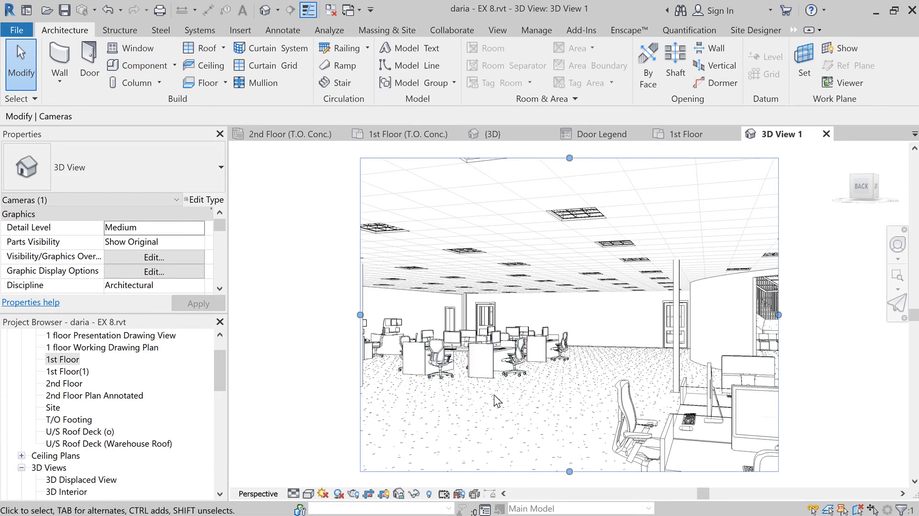
left_click(137, 66)
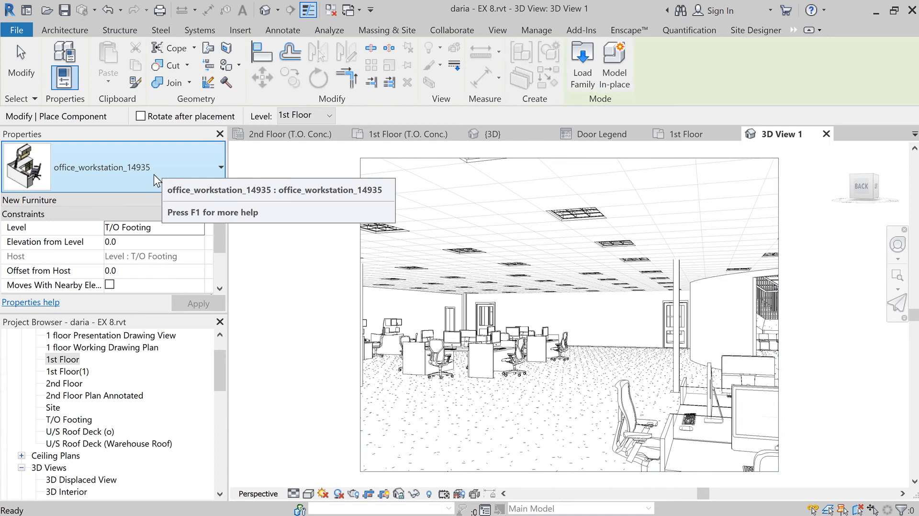
left_click(167, 181)
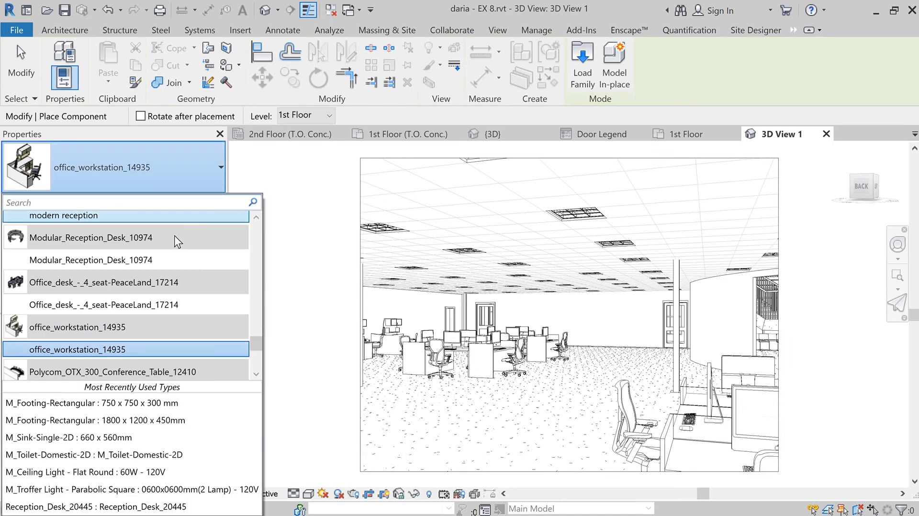
scroll(185, 349, "down", 2)
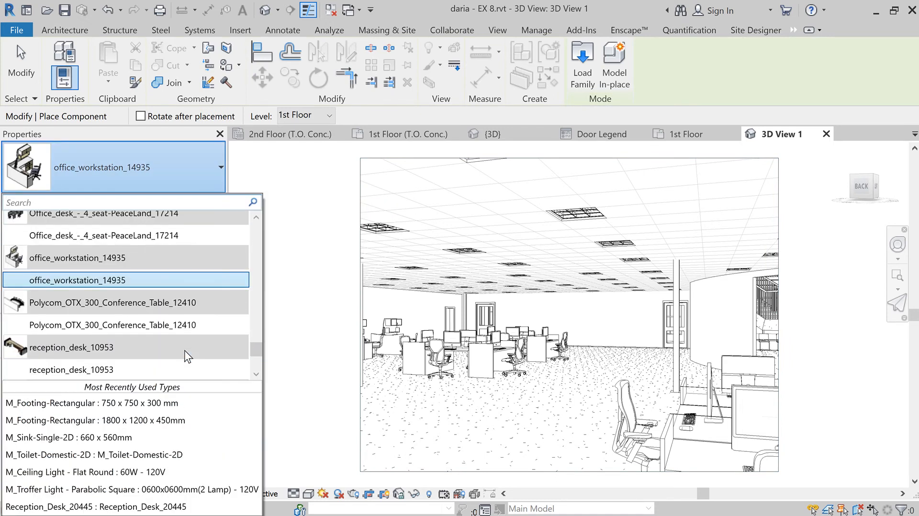
scroll(184, 356, "down", 5)
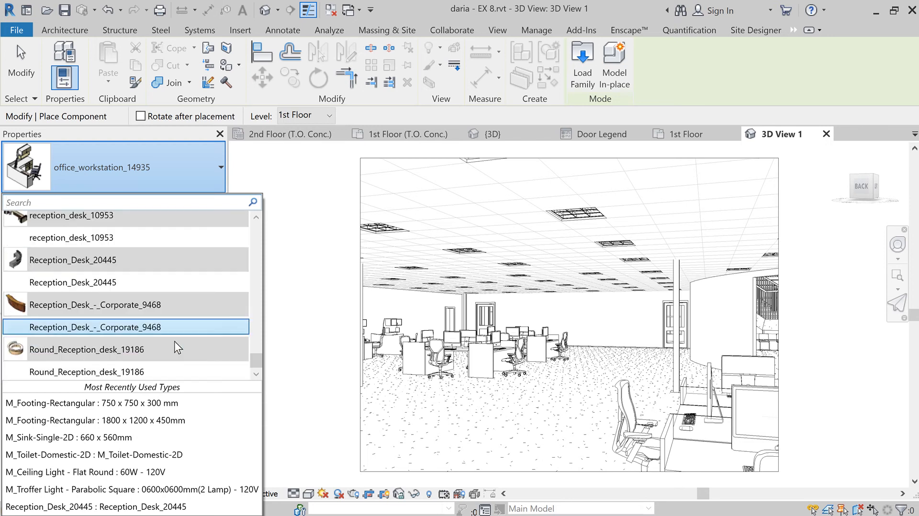
scroll(178, 344, "up", 6)
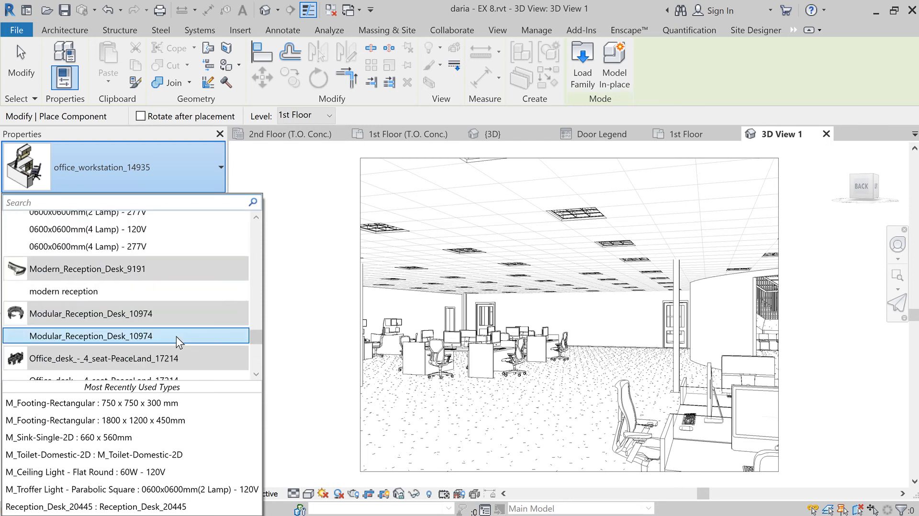
scroll(172, 316, "up", 5)
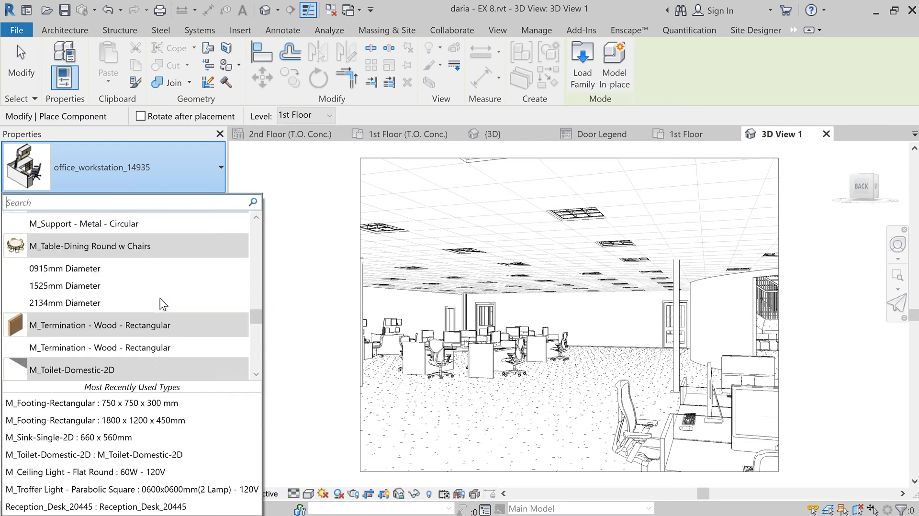
scroll(180, 281, "up", 3)
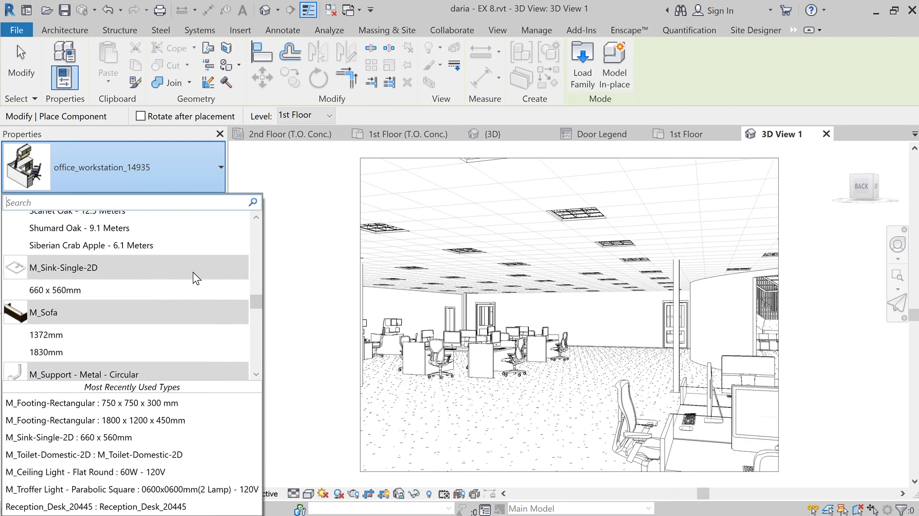
scroll(194, 277, "up", 3)
scroll(194, 277, "up", 2)
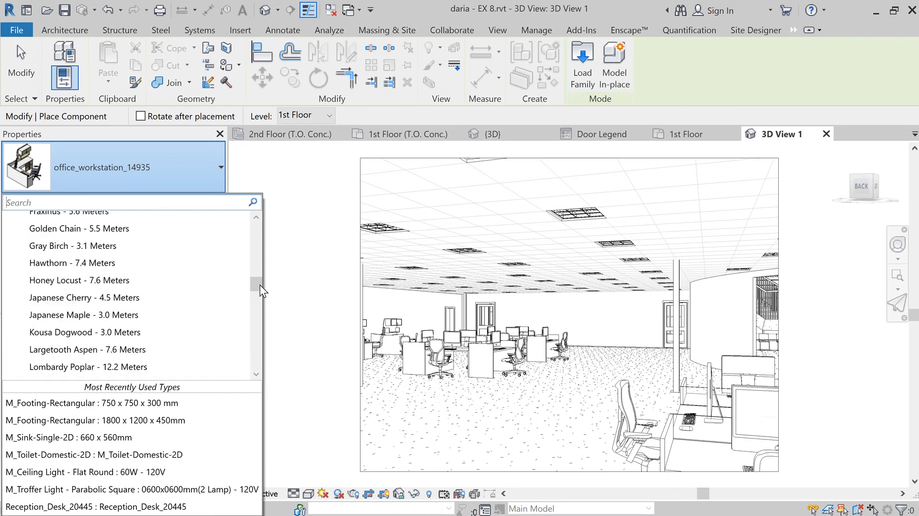
Place an office_workstation_14935 beside the four-seat desk group in the middle of the office perspective view.
left_click(548, 381)
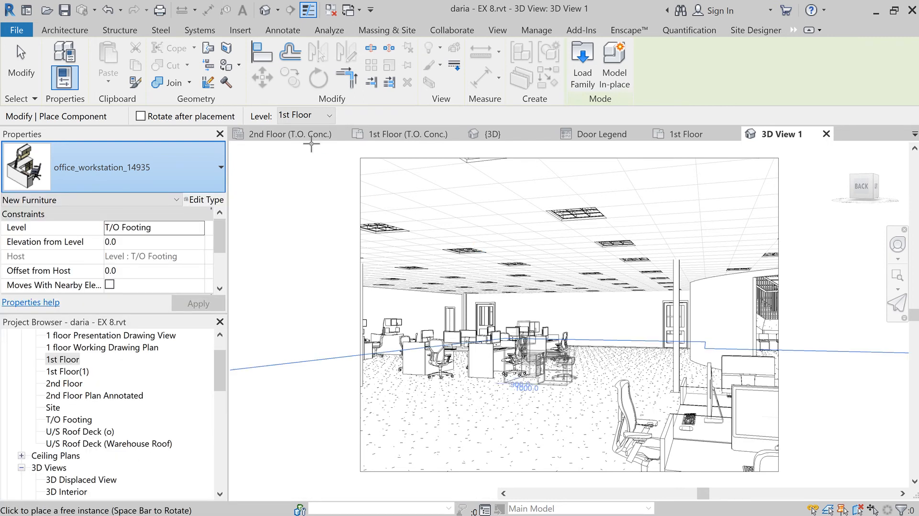
left_click(310, 137)
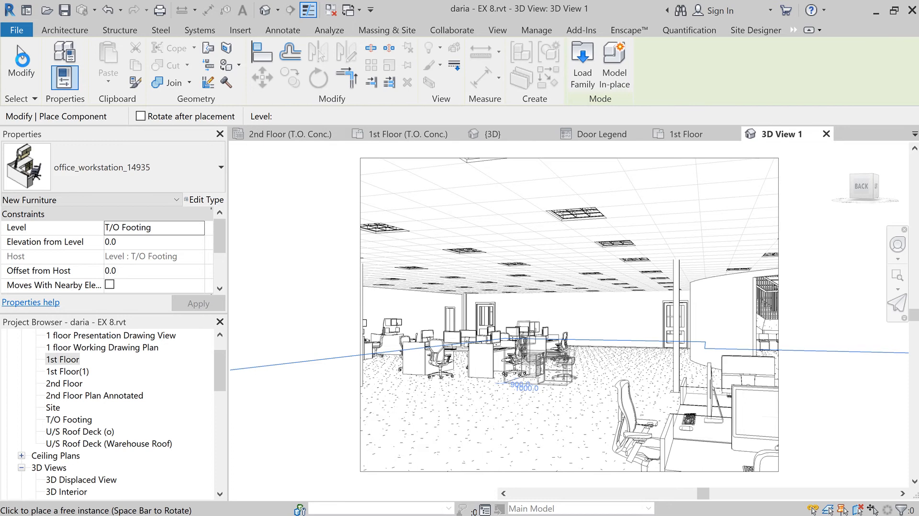
left_click(21, 61)
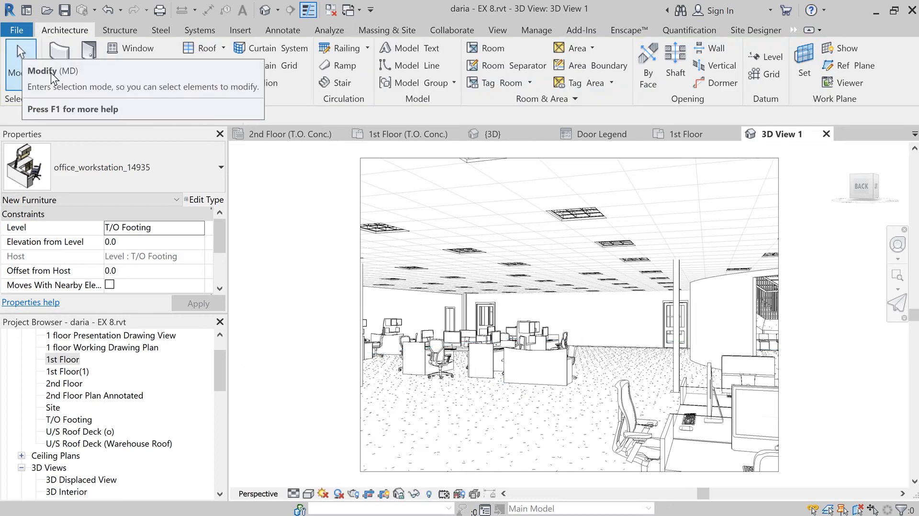
Bring up the 1st Floor (T.O. Conc.) floor plan of the Nolascor Exercise 5 project.
left_click(291, 136)
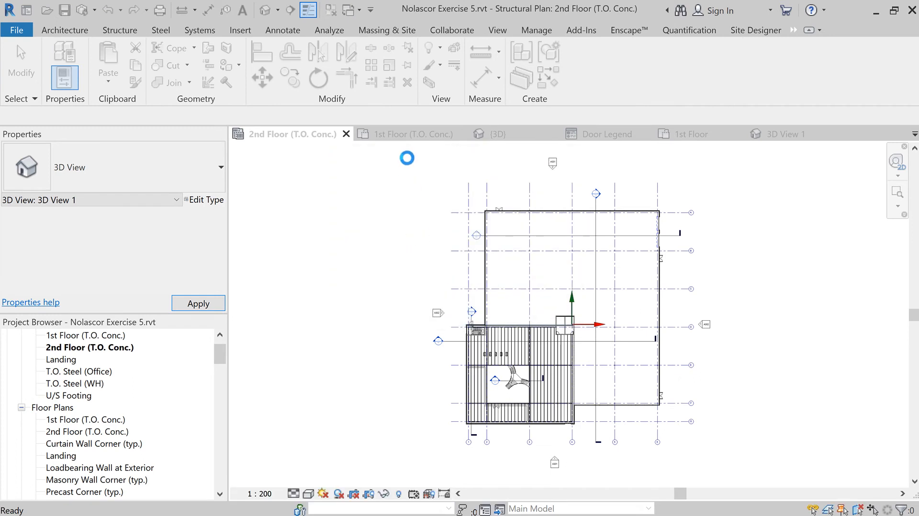
left_click(391, 136)
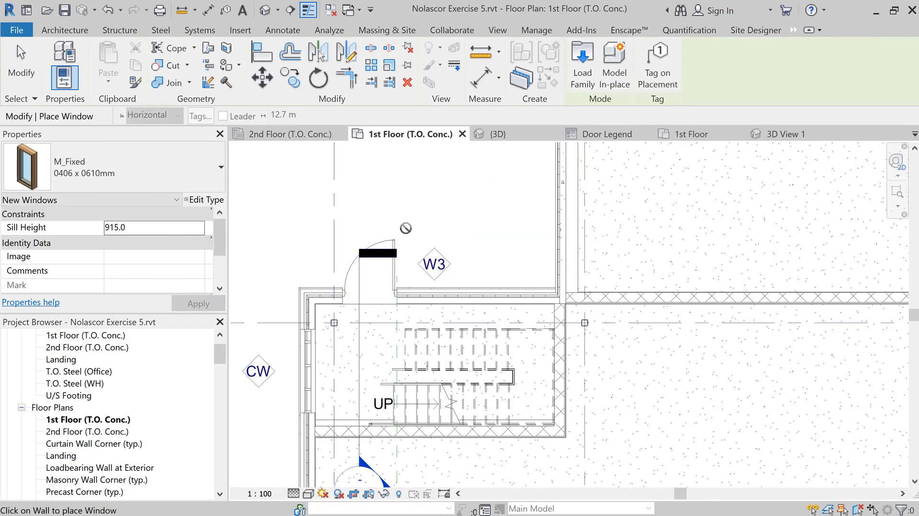
scroll(469, 265, "down", 2)
scroll(467, 272, "down", 4)
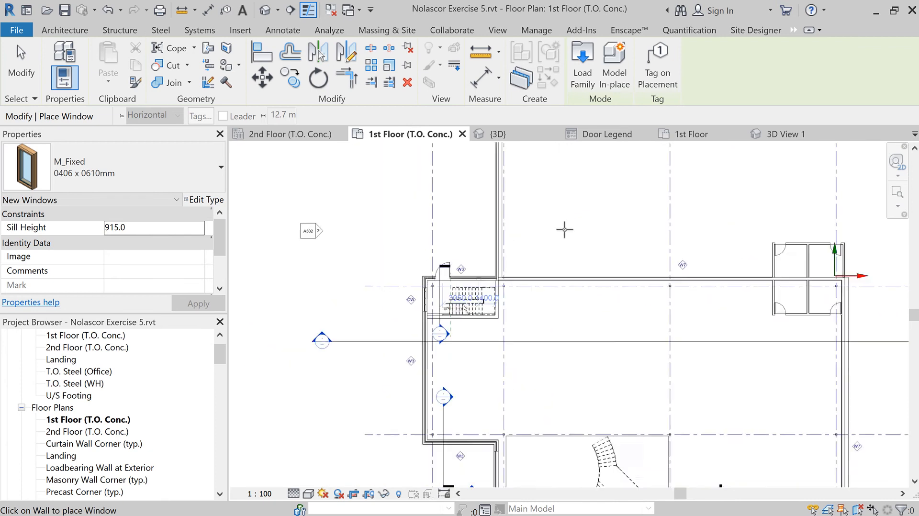
middle_click_drag(565, 229, 561, 388)
scroll(545, 347, "down", 1)
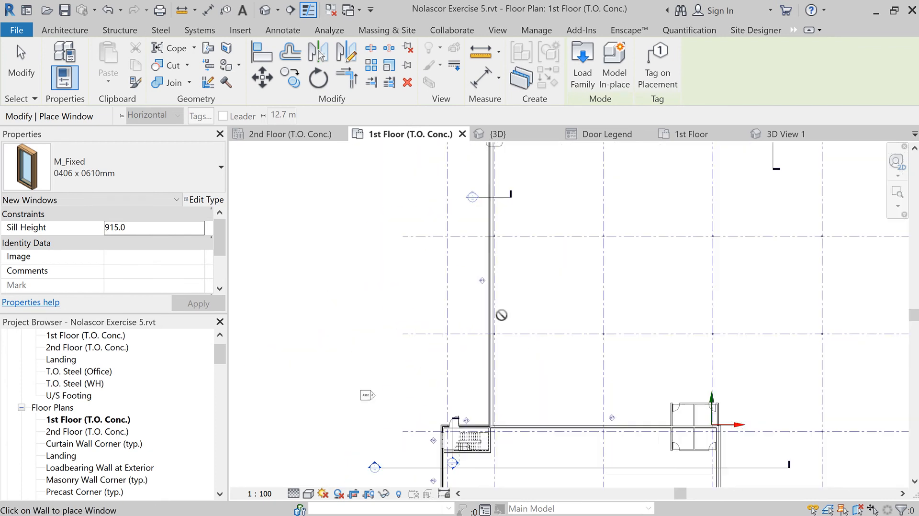
Choose the M_Fixed 0915 x 1830mm window type for placement and set its sill height to 915 mm.
left_click(78, 32)
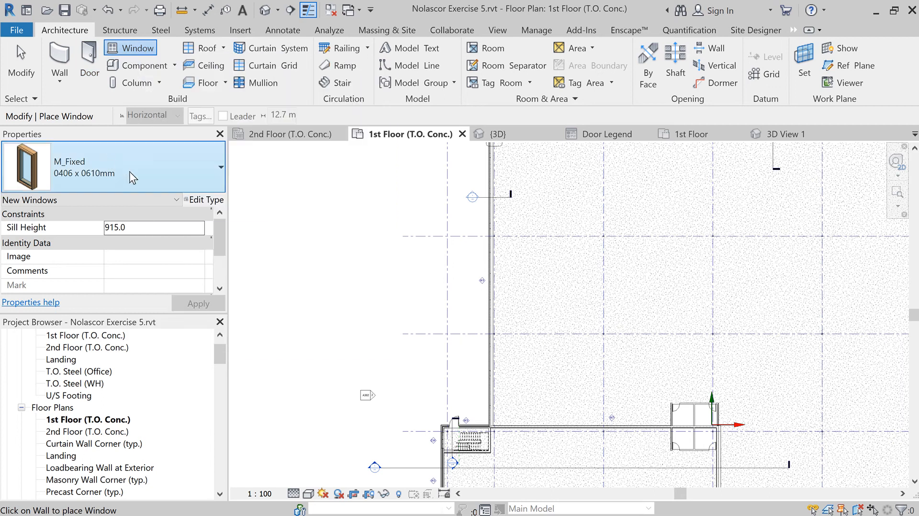
left_click(165, 178)
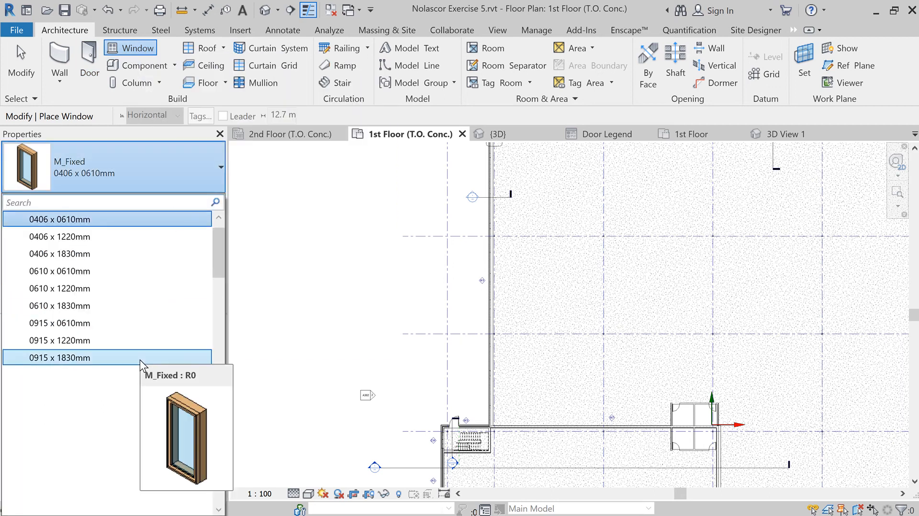
left_click(139, 360)
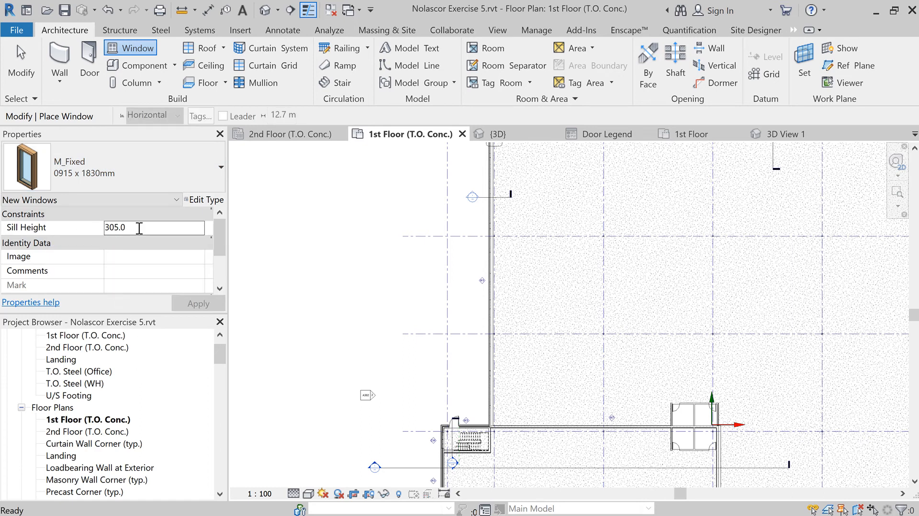
left_click(142, 228)
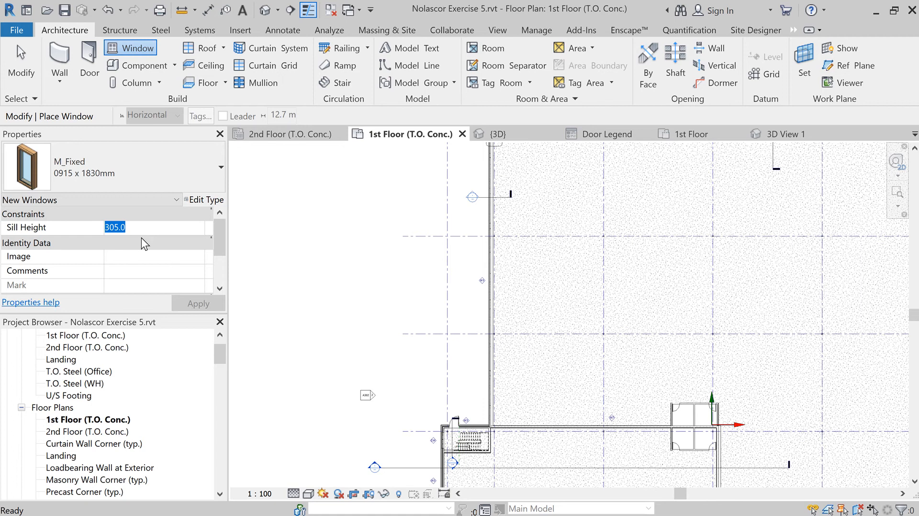
type("91")
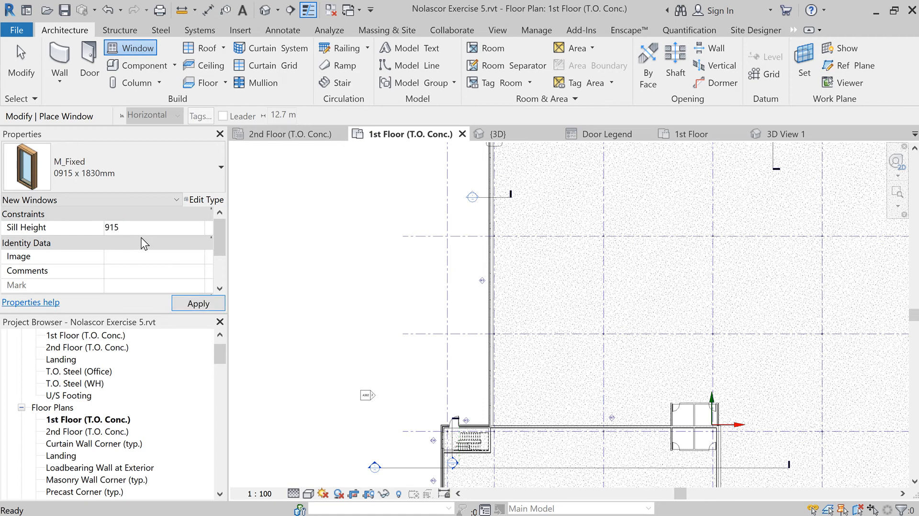
Place three windows in the north wall east of the double door, spaced about 6100, 6000 and 5000 mm from one to the next.
scroll(400, 339, "down", 3)
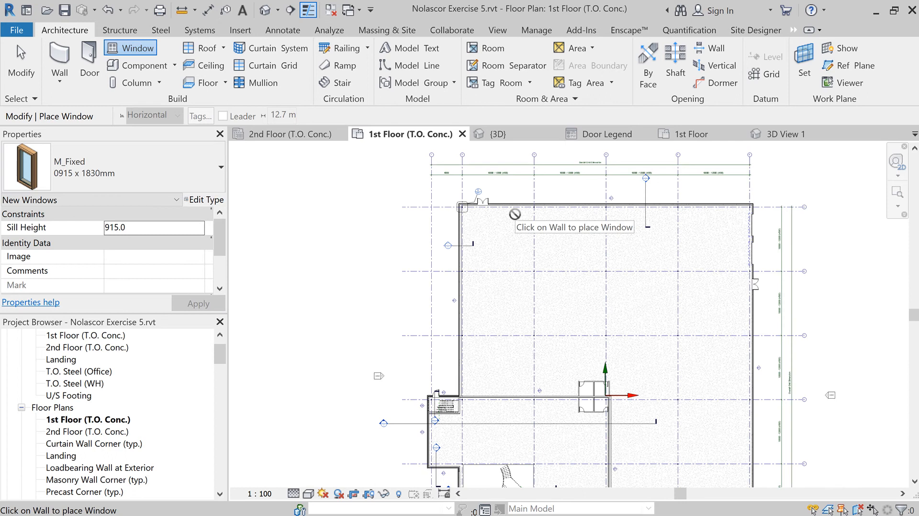
scroll(518, 214, "up", 5)
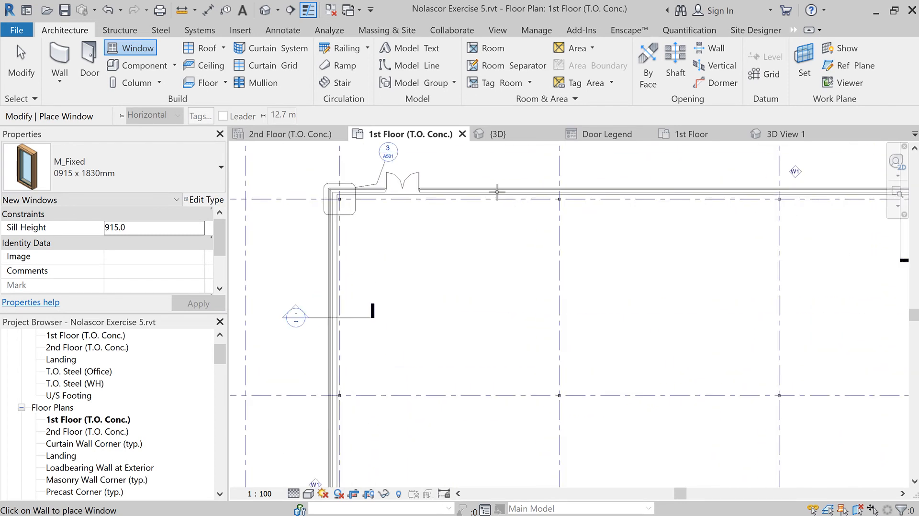
left_click(498, 189)
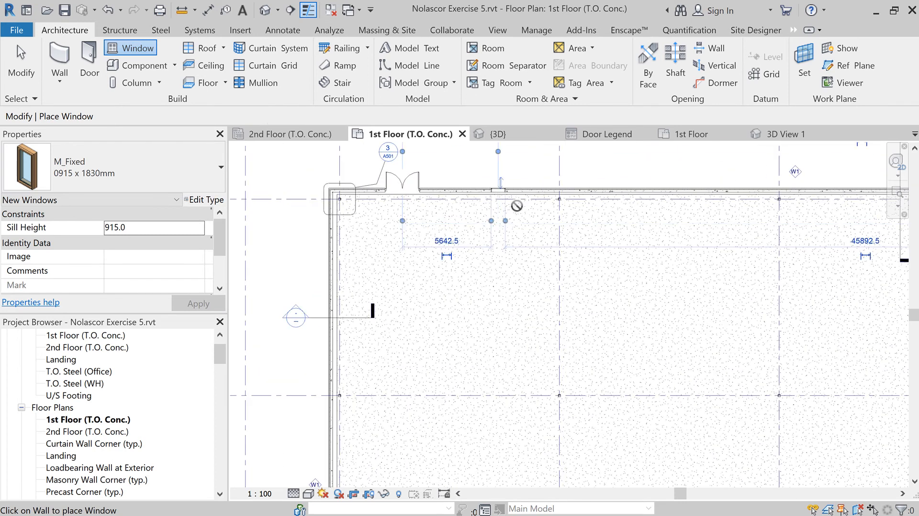
scroll(512, 180, "up", 2)
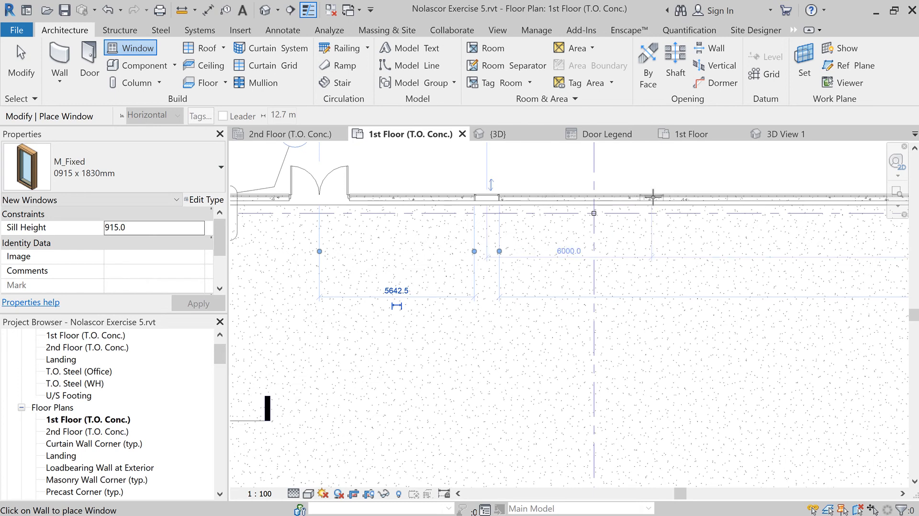
left_click(653, 197)
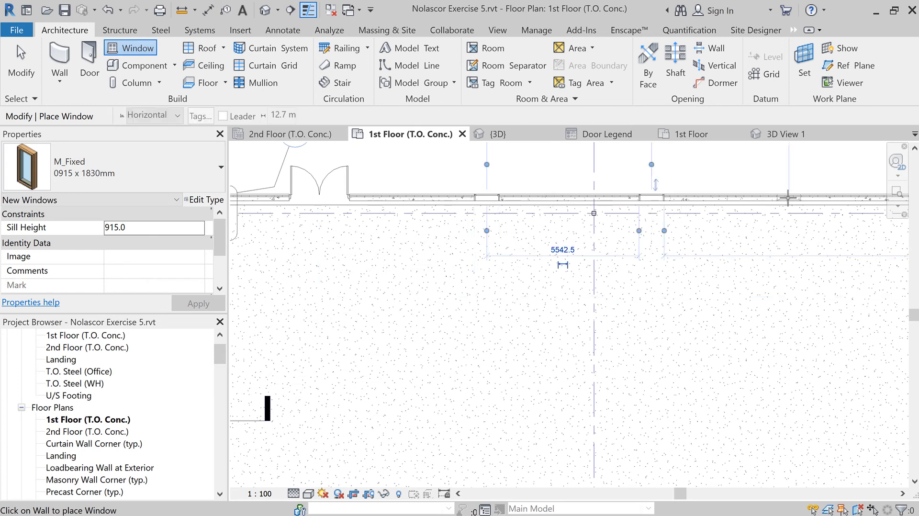
left_click(788, 196)
scroll(699, 253, "down", 2)
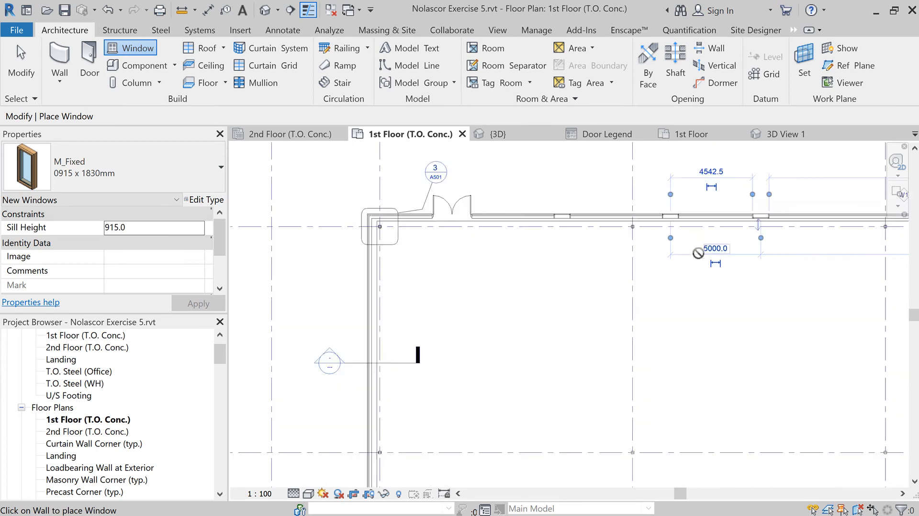
scroll(698, 253, "down", 2)
middle_click_drag(691, 264, 588, 301)
left_click(20, 62)
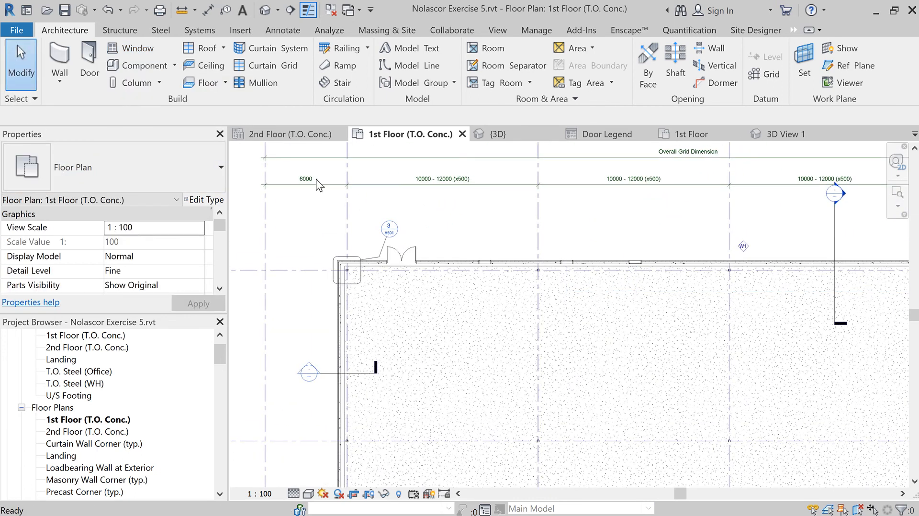
Move the window nearest the double door along the north wall to about 5100 mm from the door's centre.
left_click(488, 269)
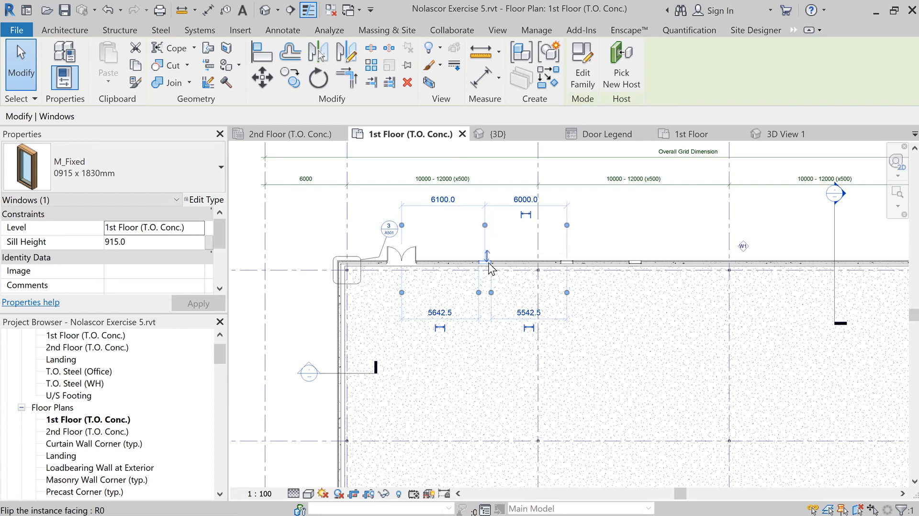
scroll(487, 266, "up", 4)
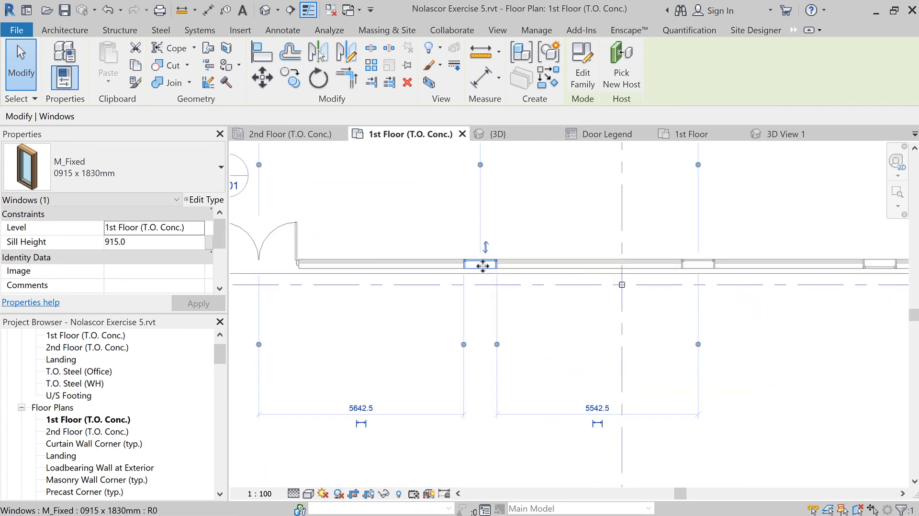
scroll(483, 266, "down", 2)
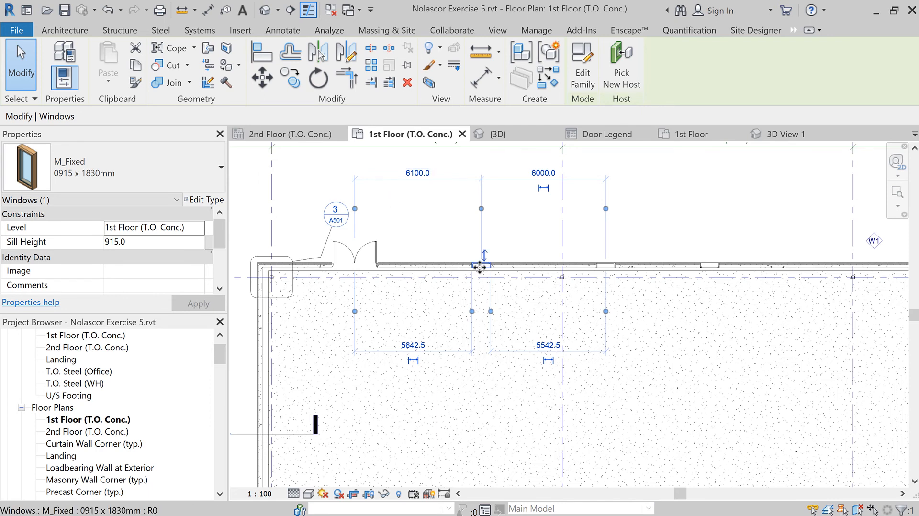
mouse_move(480, 267)
left_mouse_down()
mouse_move(461, 266)
mouse_move(482, 278)
left_mouse_up()
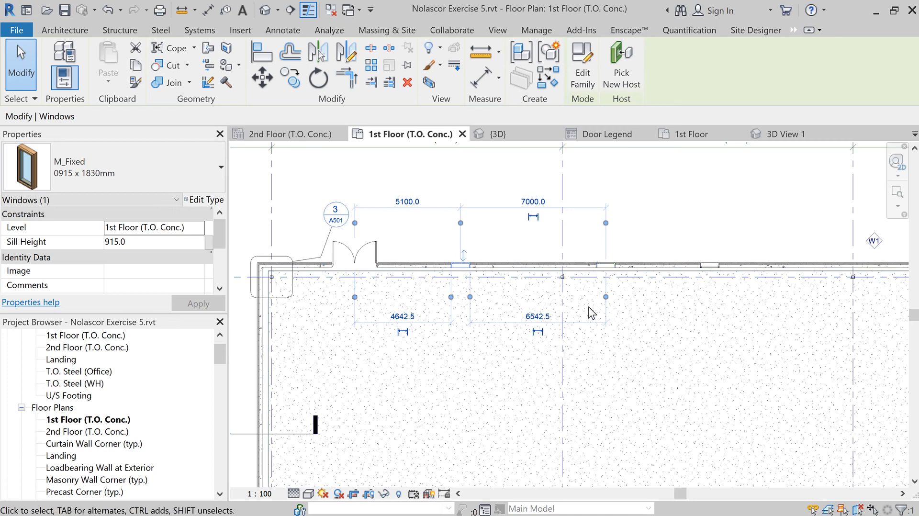
scroll(663, 325, "down", 1)
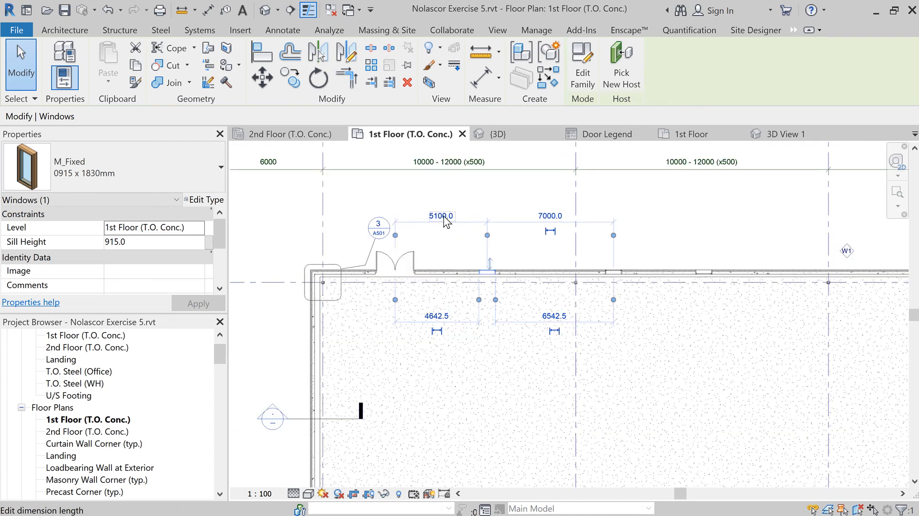
scroll(527, 316, "down", 2)
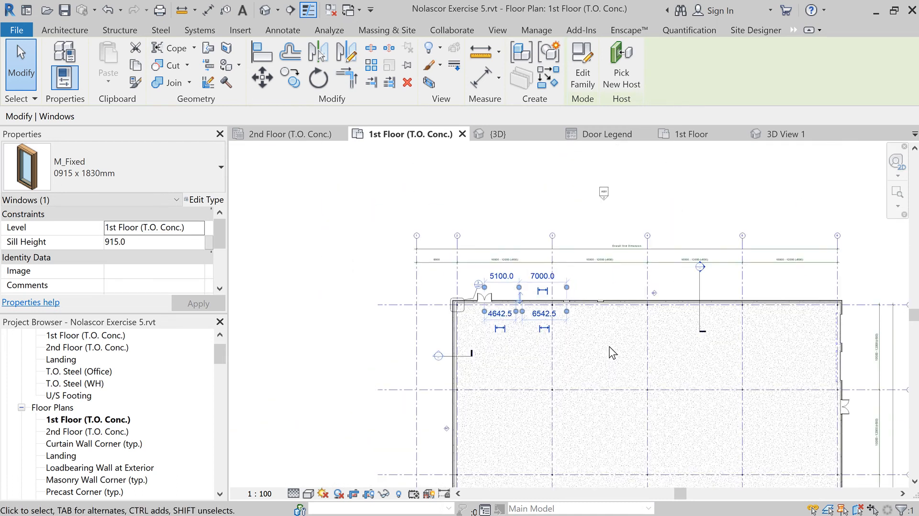
Bring up the 1st Floor plan of the EX 8 project and examine how windows are laid out around the warehouse.
middle_click_drag(609, 353, 437, 231)
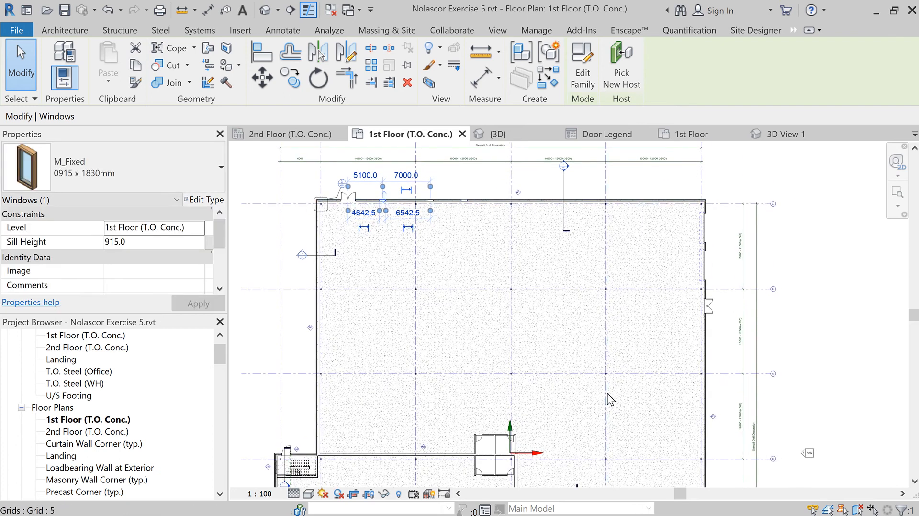
scroll(606, 398, "down", 1)
scroll(625, 401, "down", 1)
middle_click_drag(622, 393, 478, 302)
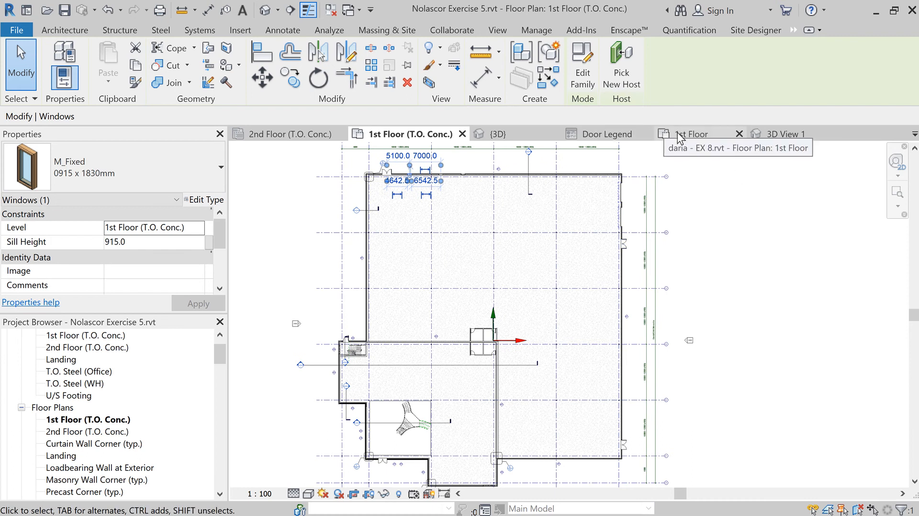
left_click(694, 138)
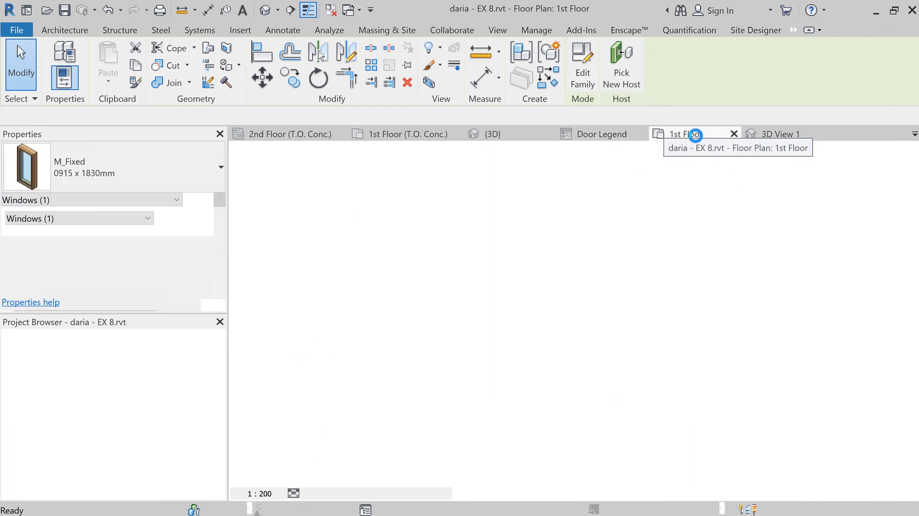
scroll(696, 290, "down", 2)
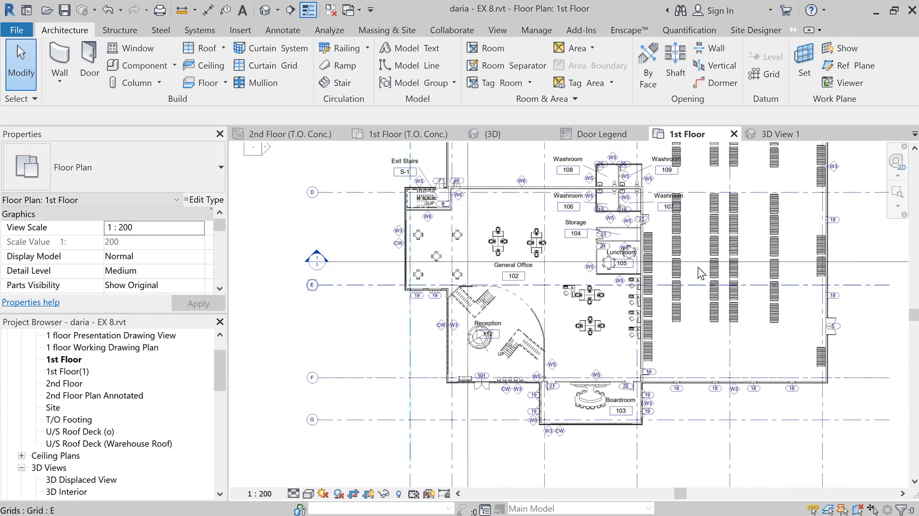
middle_click_drag(709, 262, 646, 342)
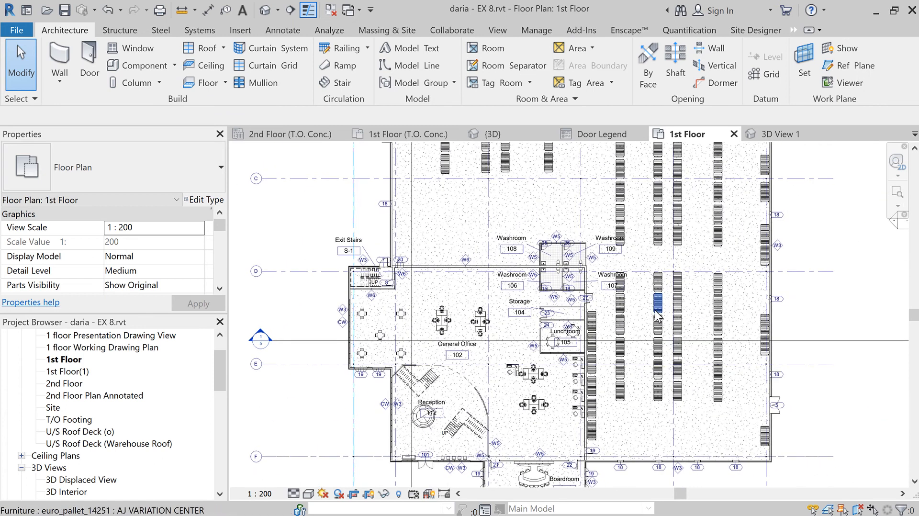
scroll(658, 311, "down", 1)
scroll(658, 311, "down", 2)
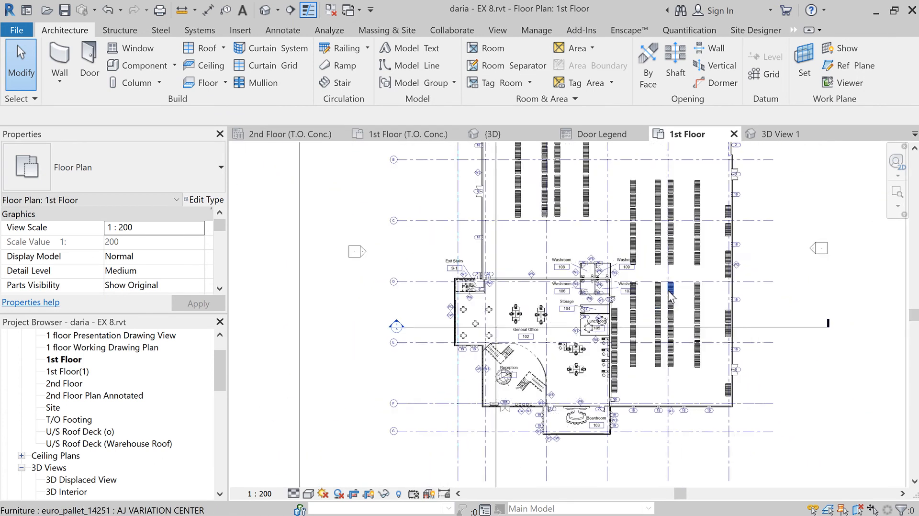
scroll(673, 293, "down", 1)
middle_click_drag(674, 293, 644, 325)
left_click(596, 376)
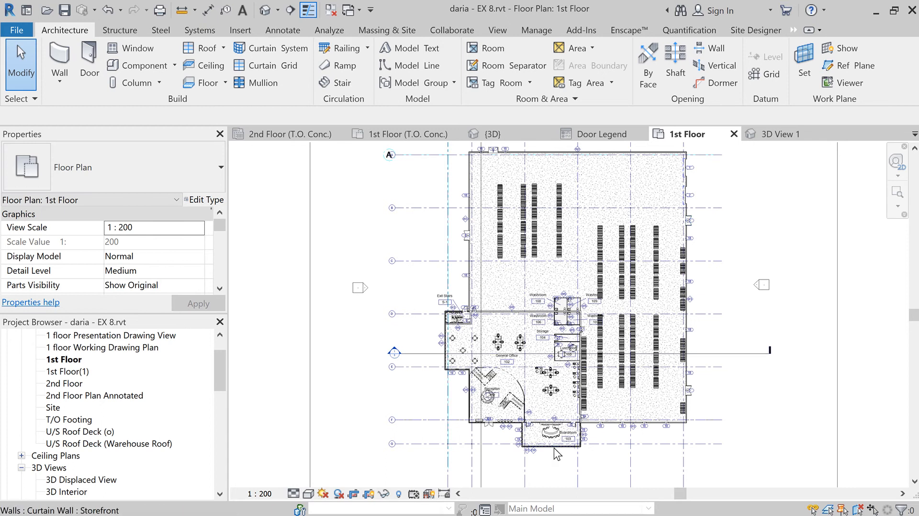
Examine the windows and furniture of the office, reception and boardroom area on the EX 8 1st Floor plan.
scroll(541, 458, "up", 2)
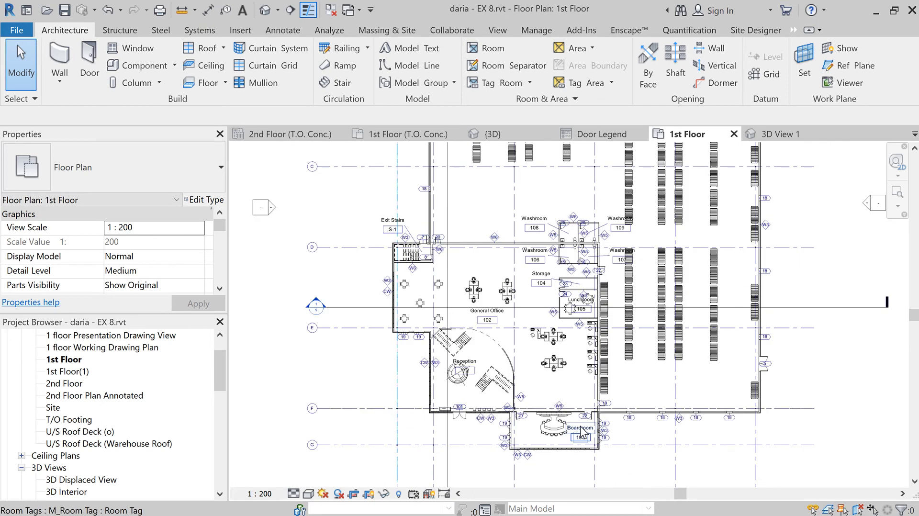
scroll(577, 429, "up", 2)
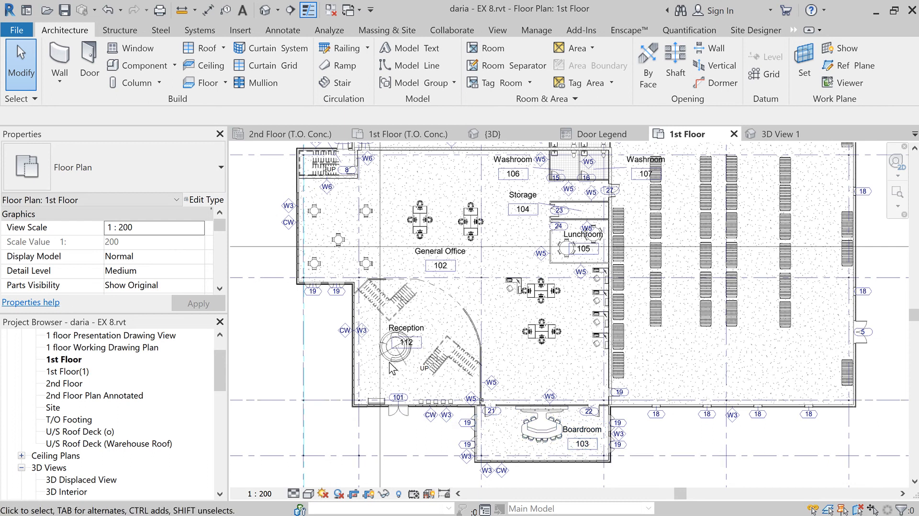
scroll(379, 347, "up", 2)
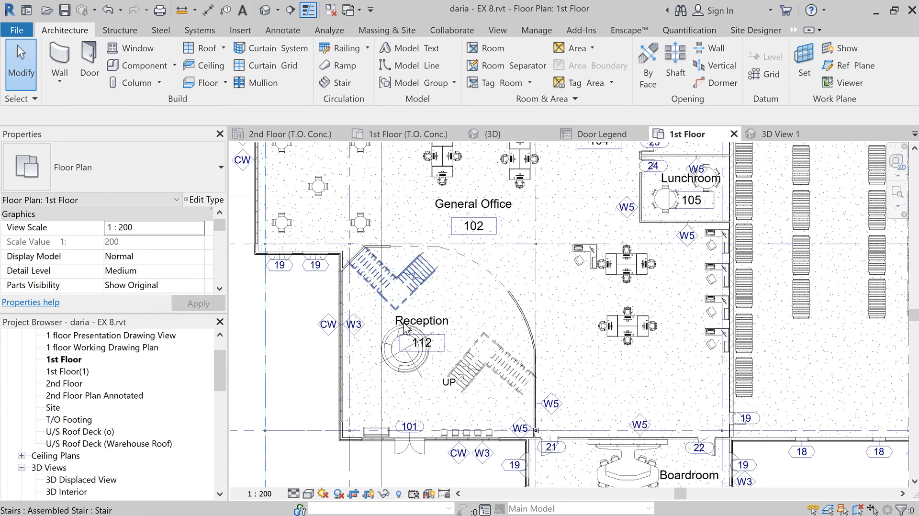
scroll(406, 335, "down", 3)
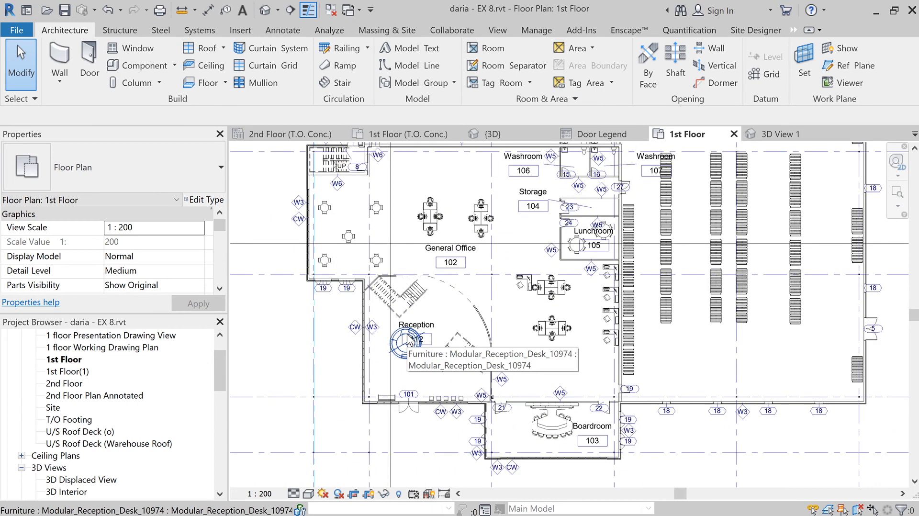
middle_click_drag(414, 281, 430, 319)
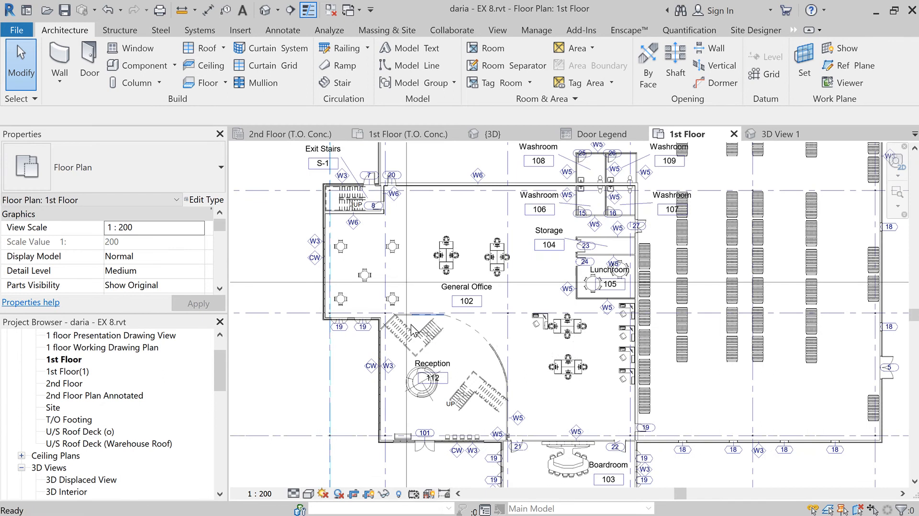
Open the 2nd Floor plan of the EX 8 project and examine its office layout.
double_click(63, 384)
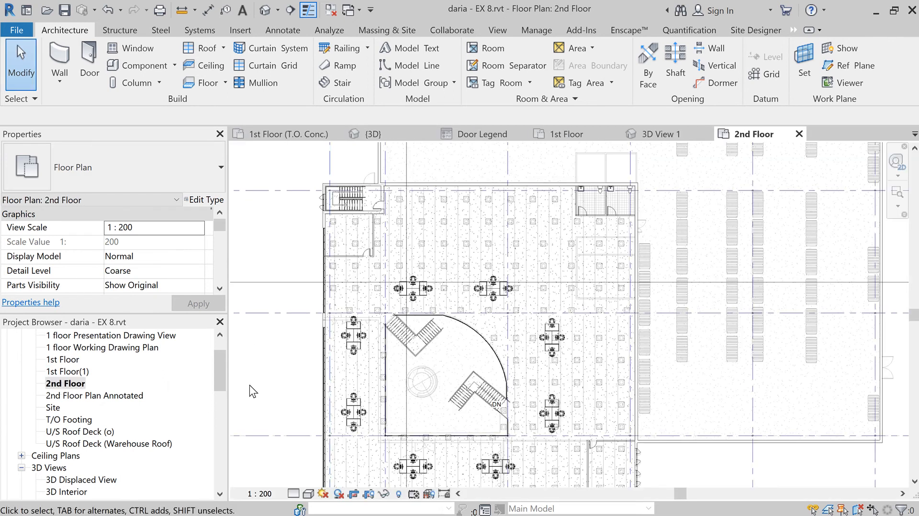
scroll(285, 392, "up", 2)
scroll(285, 391, "down", 4)
middle_click_drag(289, 379, 327, 355)
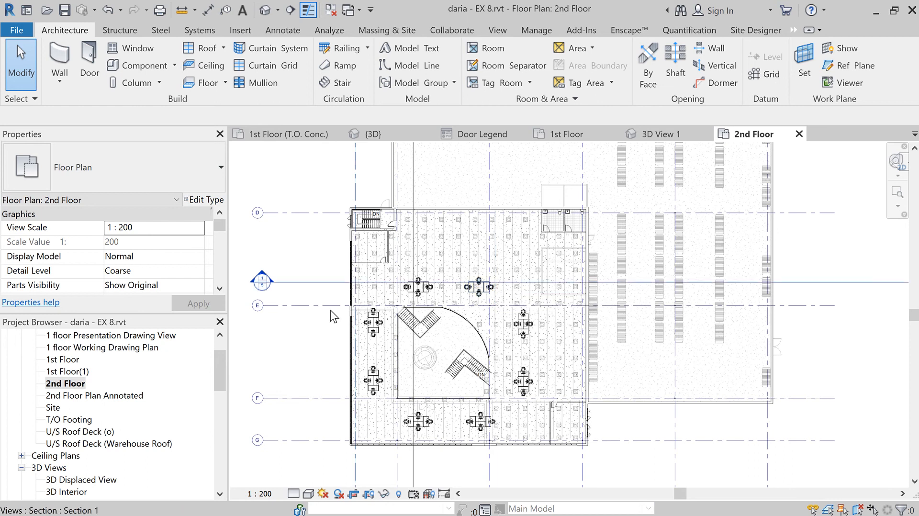
Switch to CADD30199-EX05.pdf in Acrobat and read the office window requirements, selecting the text "M_Fixed window types".
key("alt+Tab")
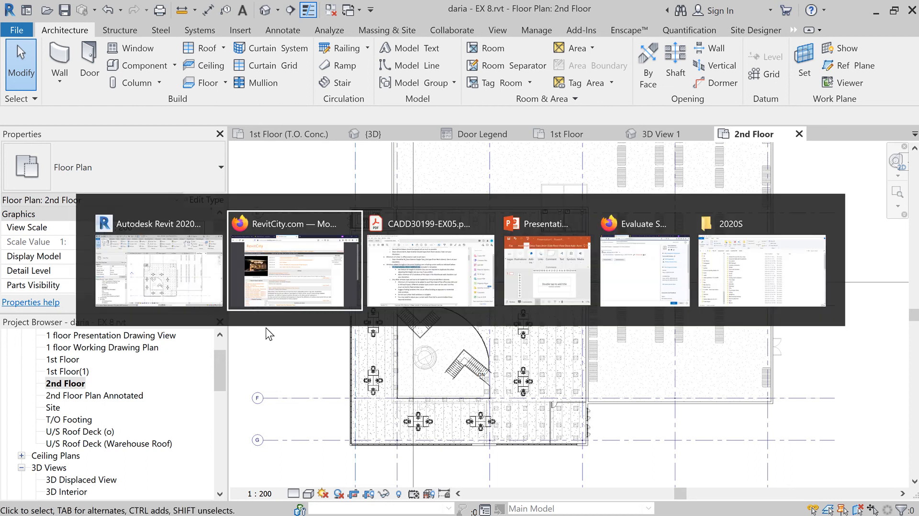
key("alt+Tab")
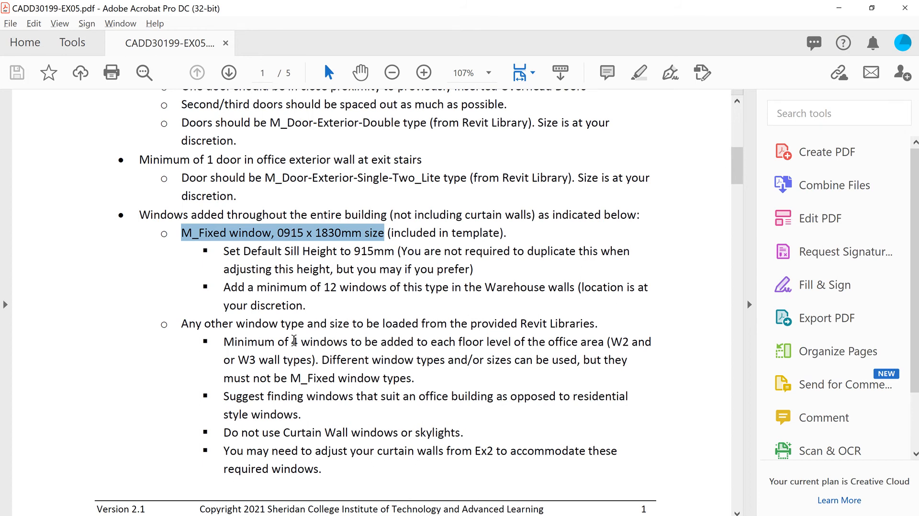
scroll(245, 350, "down", 1)
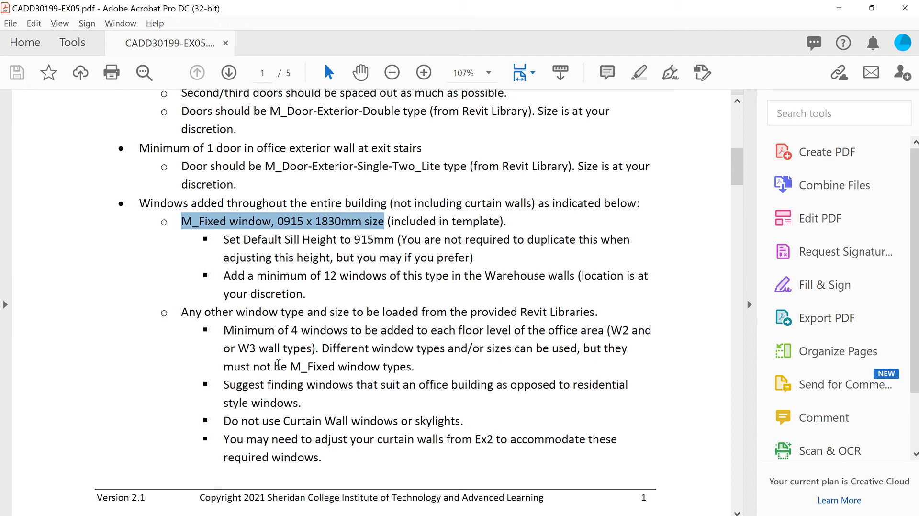
left_click_drag(290, 366, 411, 366)
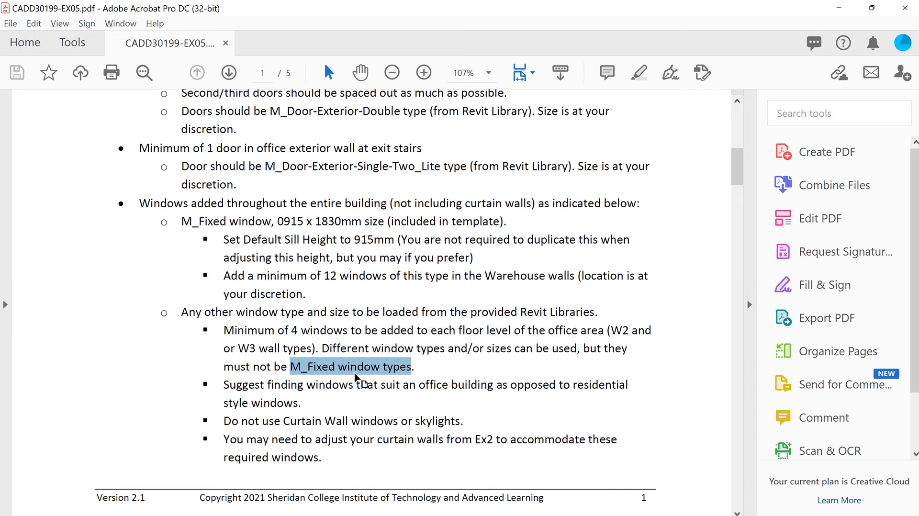
scroll(368, 406, "down", 1)
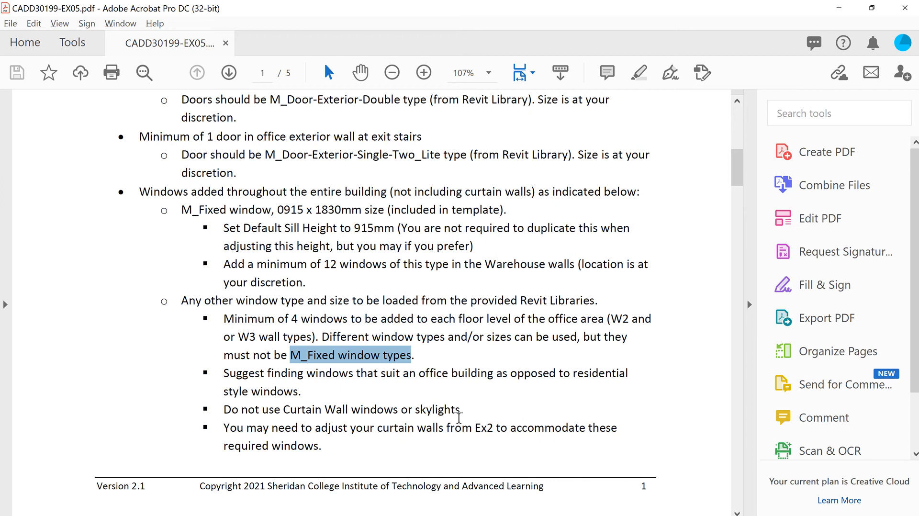
scroll(411, 417, "down", 1)
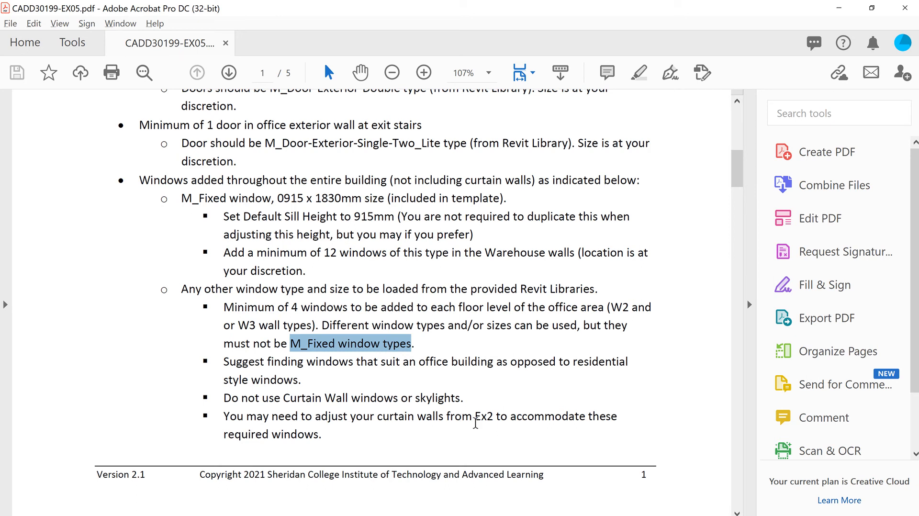
Switch back to Revit and examine the W3 exterior walls of the office on the Nolascor Exercise 5 1st Floor (T.O. Conc.) plan.
key("alt+Tab")
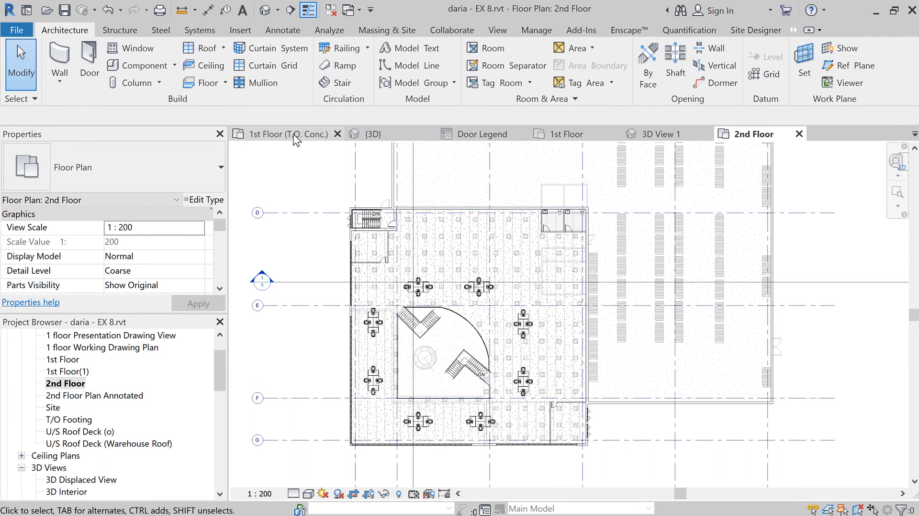
left_click(299, 138)
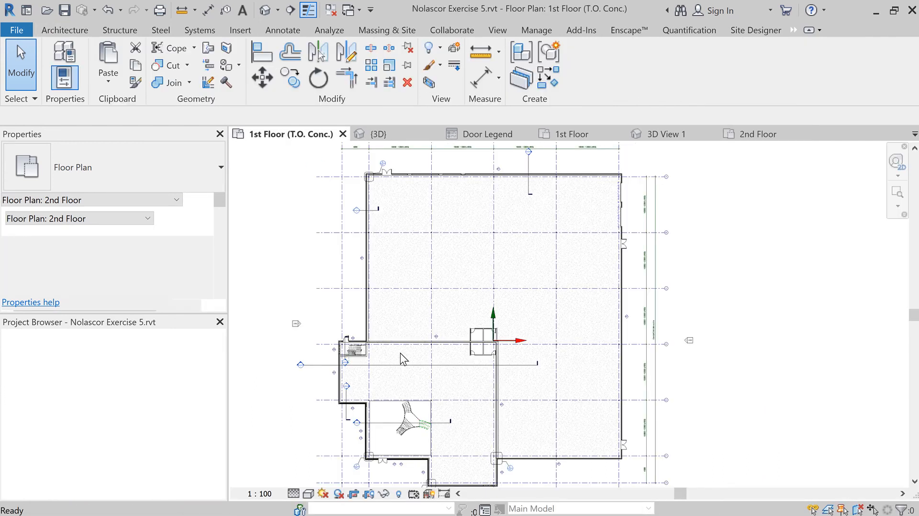
middle_click_drag(323, 367, 369, 315)
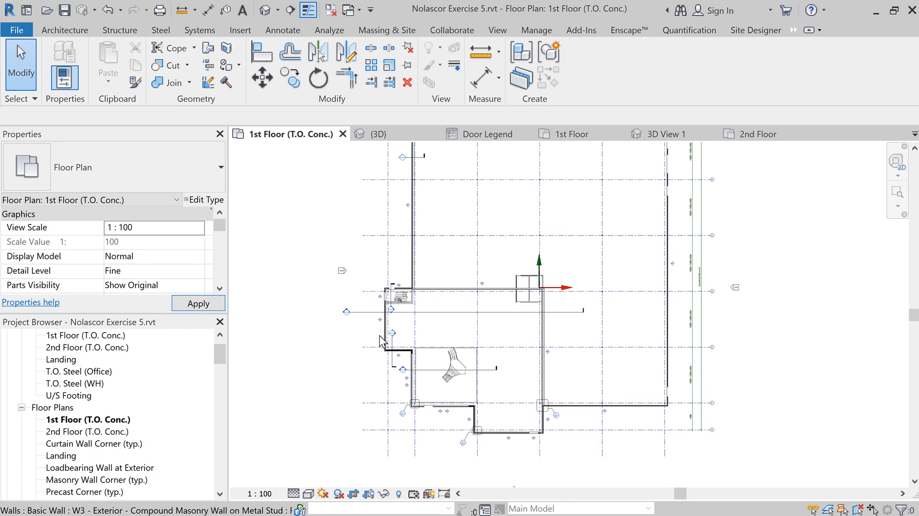
left_click(405, 348)
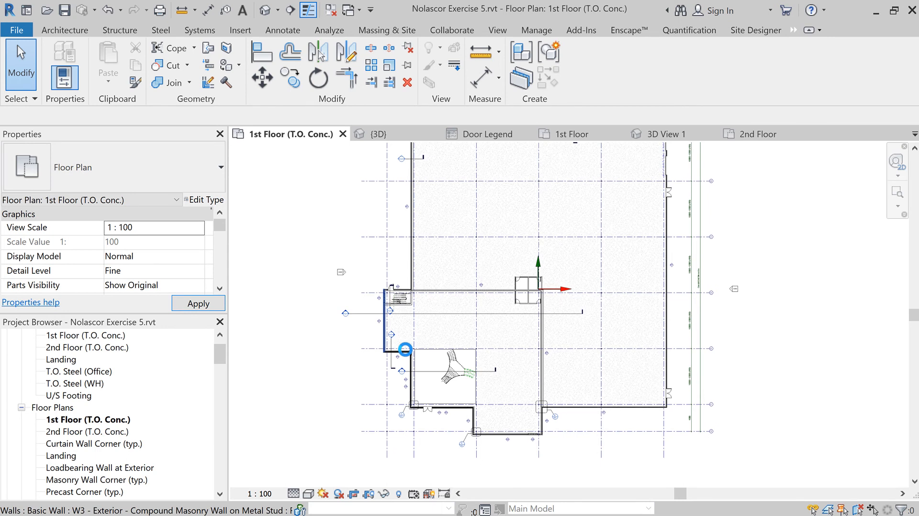
scroll(378, 337, "up", 2)
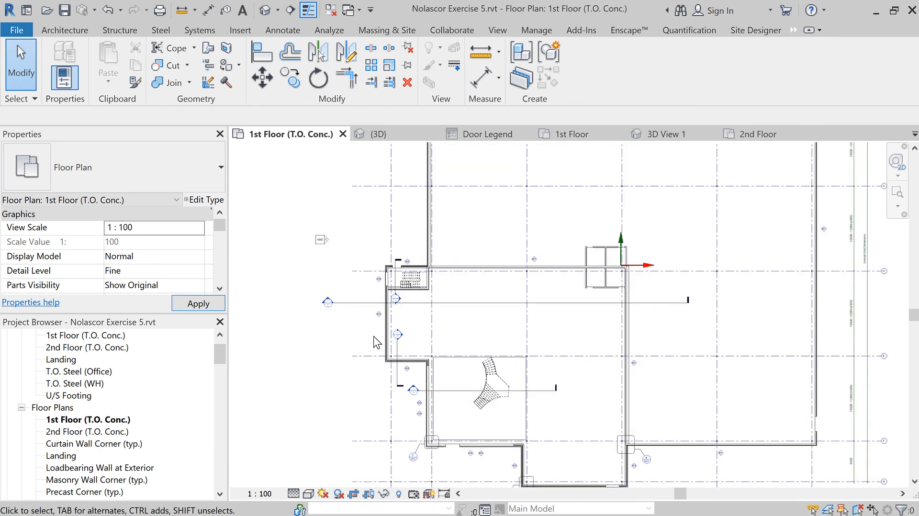
scroll(378, 335, "up", 1)
left_click(429, 429)
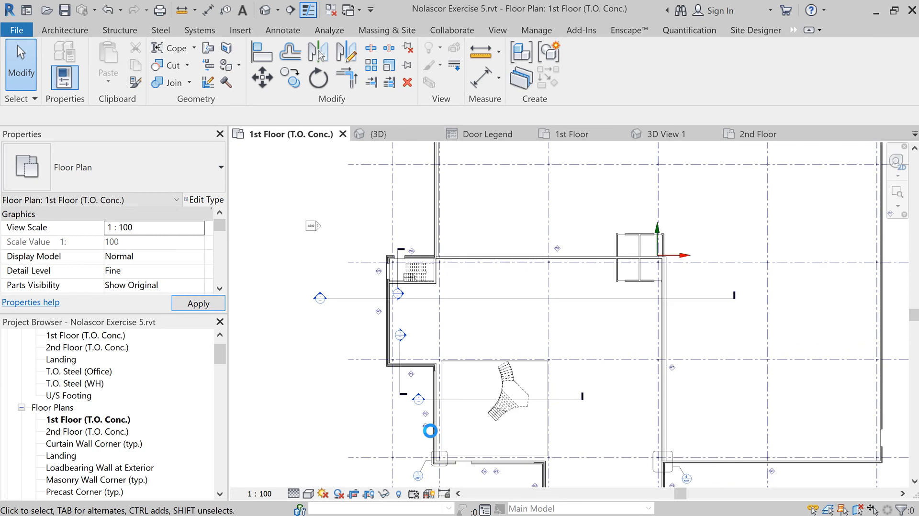
scroll(383, 335, "up", 4)
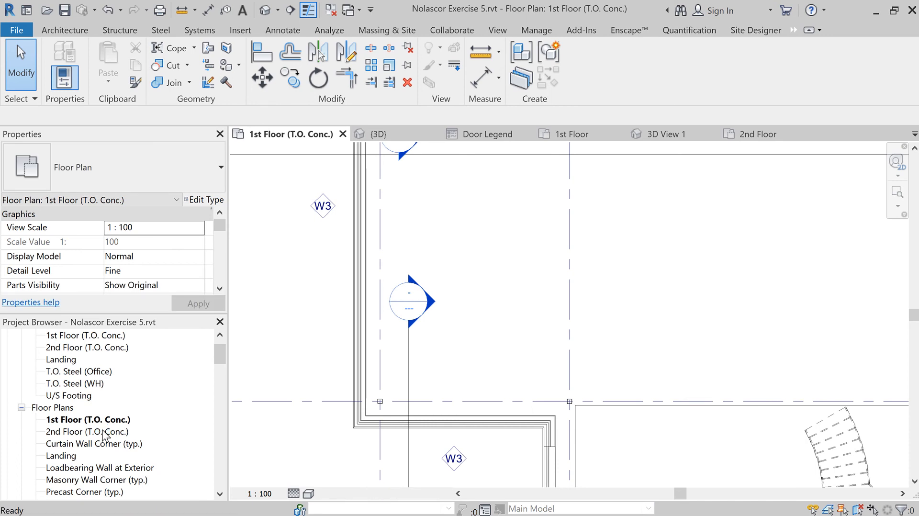
Open the 2nd Floor (T.O. Conc.) plan and shorten the office's west curtain wall at its north end, deleting the mullions that lose their grid.
double_click(103, 430)
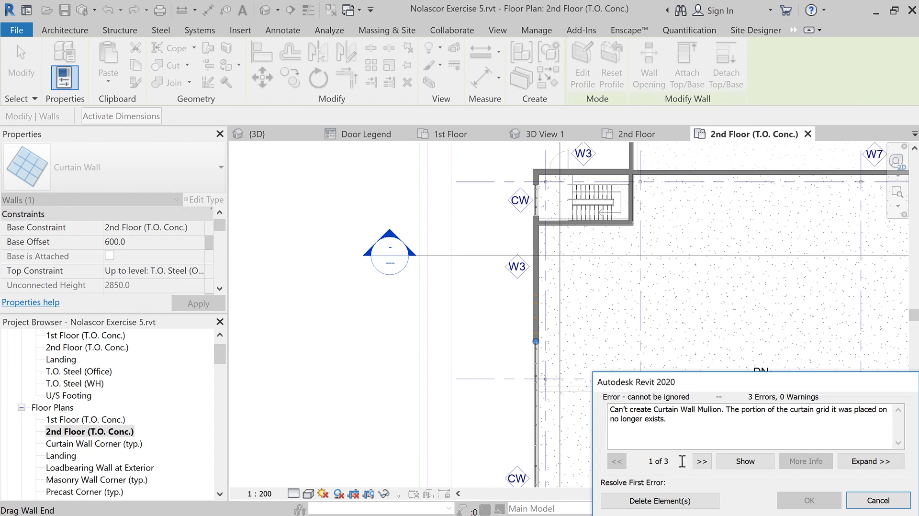
left_click(665, 507)
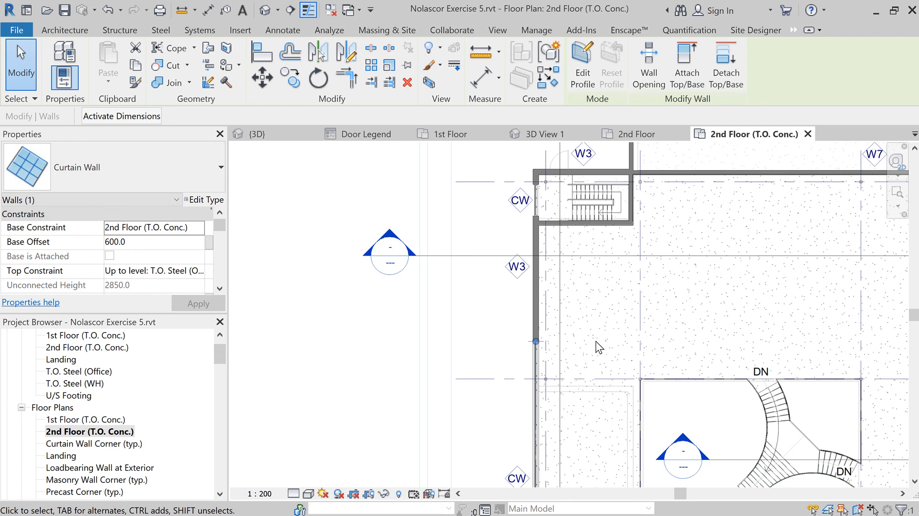
scroll(593, 342, "down", 3)
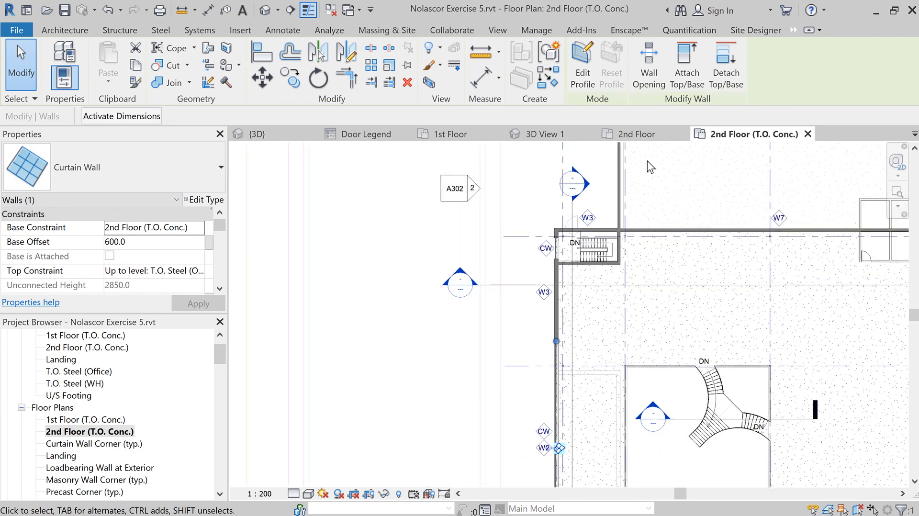
Open the default 3D view of the EX 8 project and compare its office windows with the Nolascor Exercise 5 3D view.
left_click(636, 135)
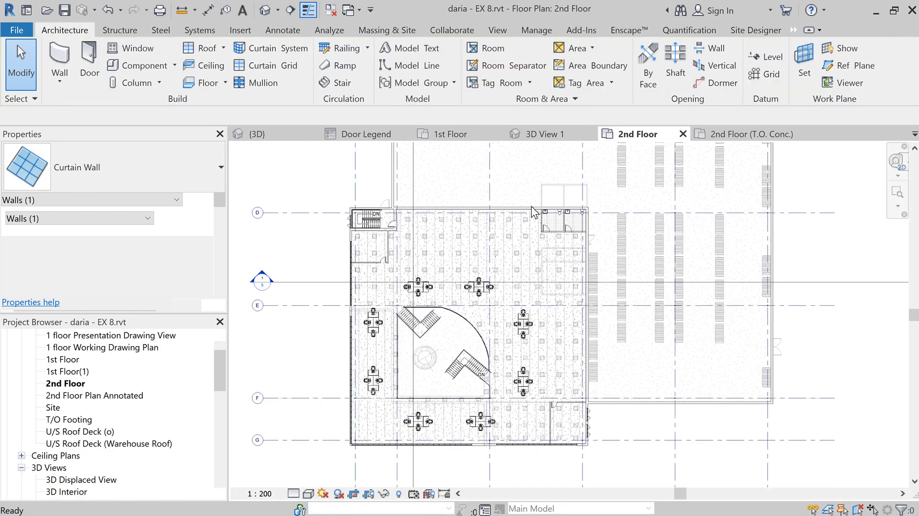
left_click(266, 11)
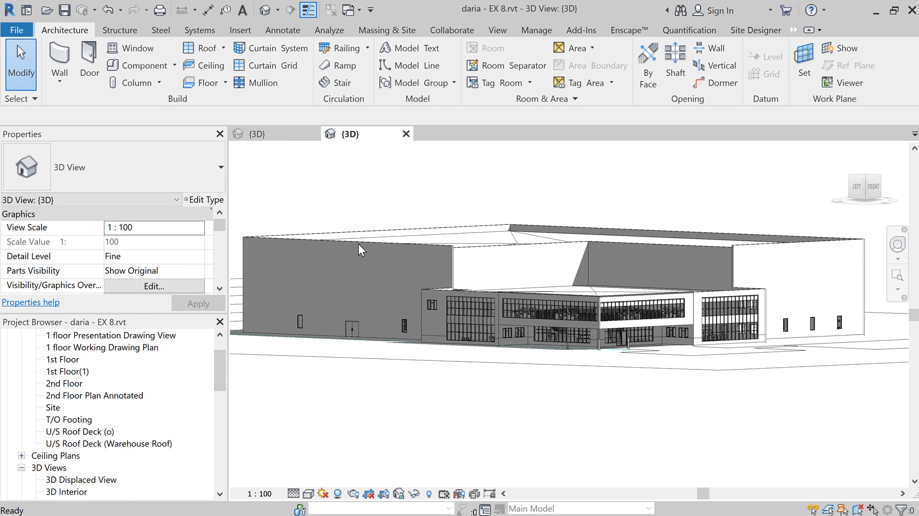
left_click(285, 134)
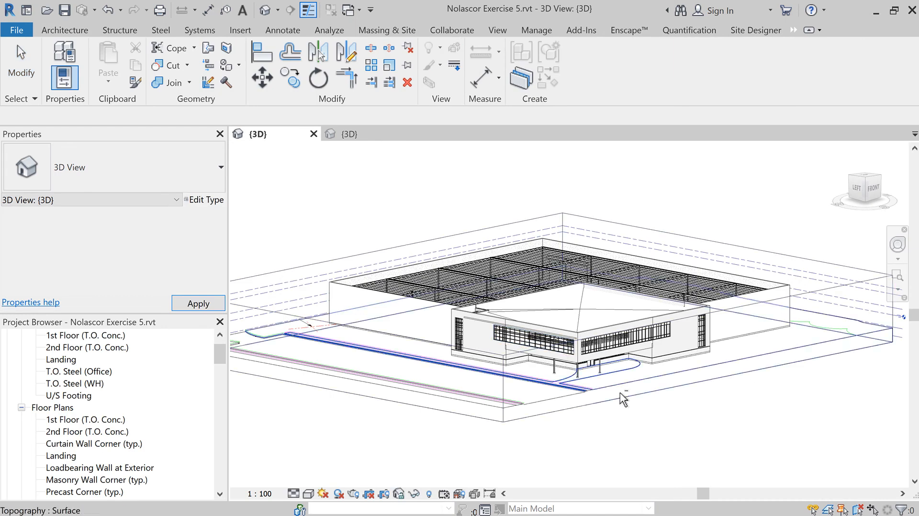
middle_click_drag(654, 427, 707, 404, "shift")
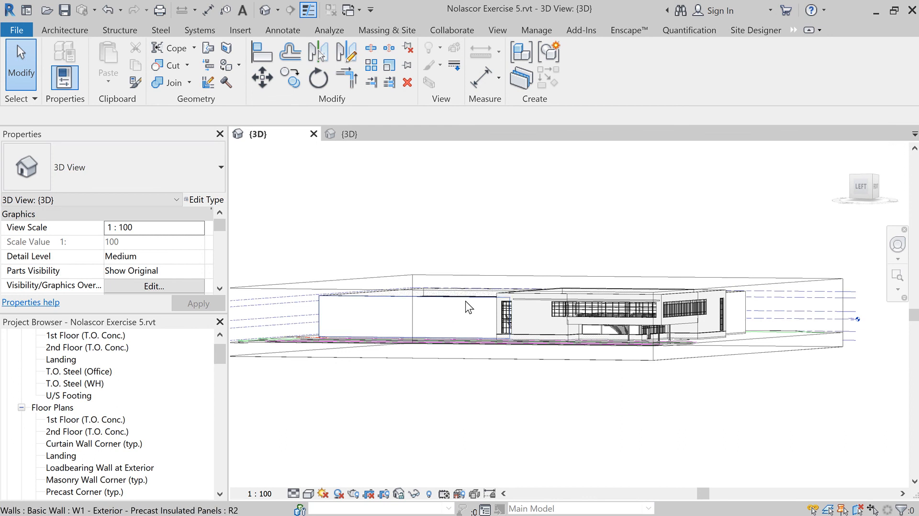
middle_click_drag(693, 400, 665, 416, "shift")
left_click(349, 134)
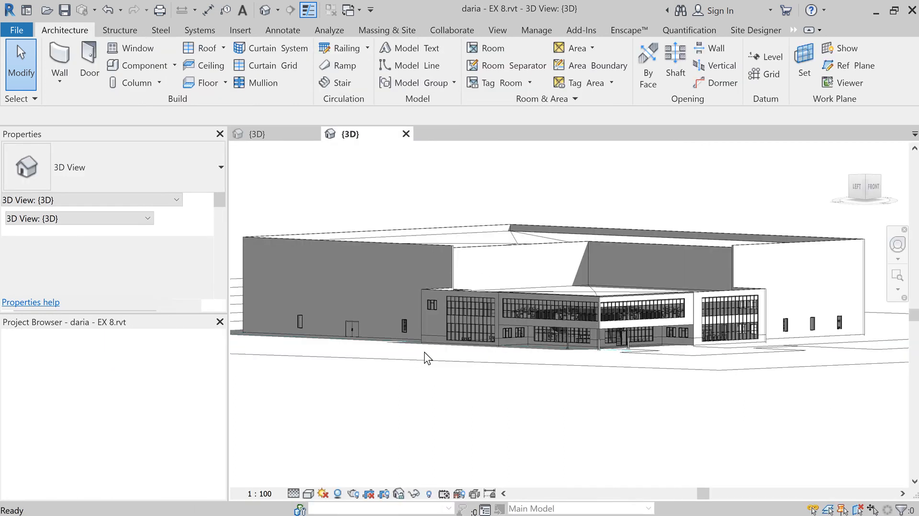
Examine the EX 8 office windows in 3D, and switch to the Nolascor Exercise 5 3D view to inspect the warehouse's back wall windows.
scroll(401, 343, "up", 2)
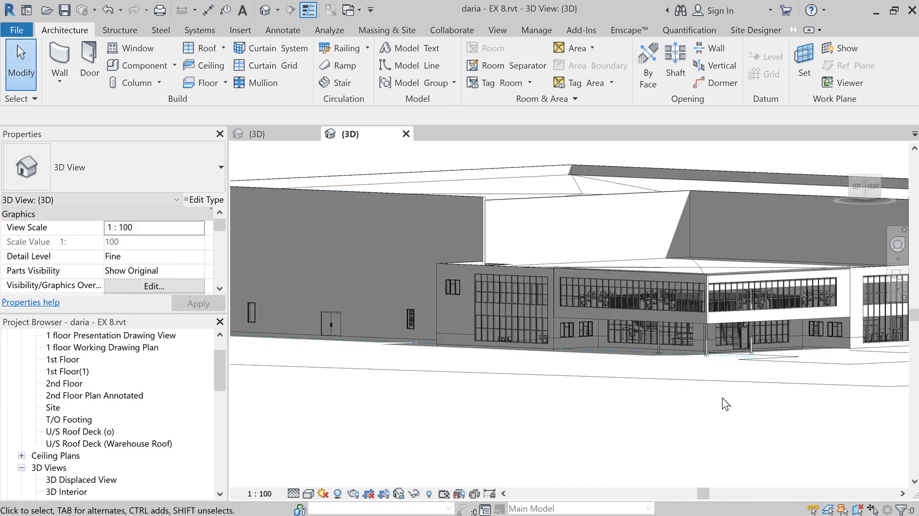
scroll(716, 407, "down", 3)
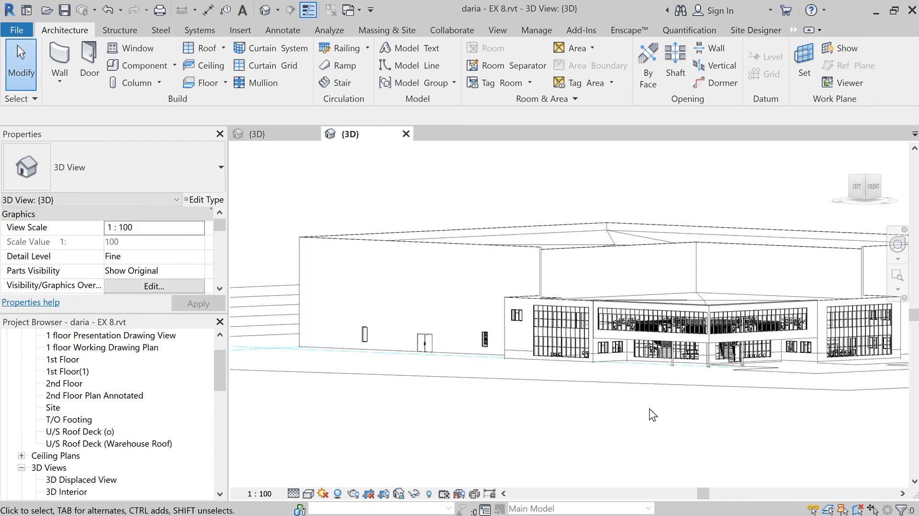
left_click(280, 137)
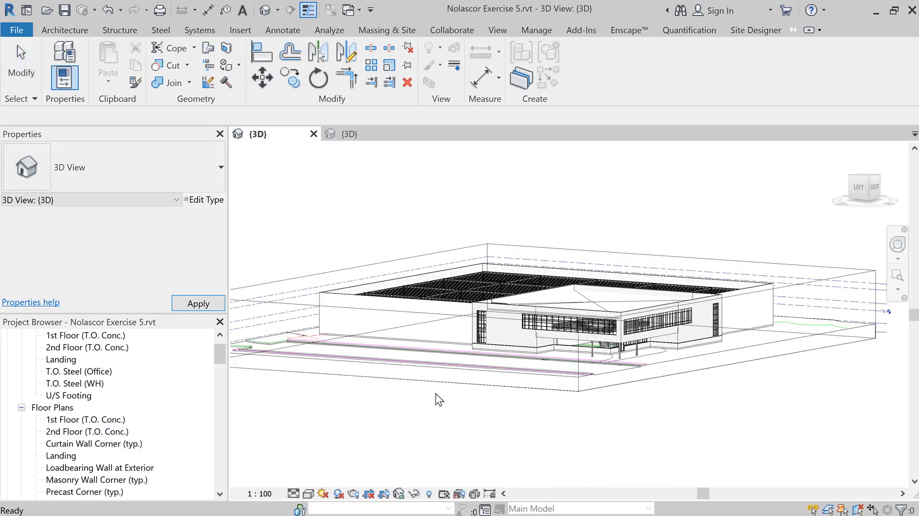
middle_click_drag(424, 413, 634, 423)
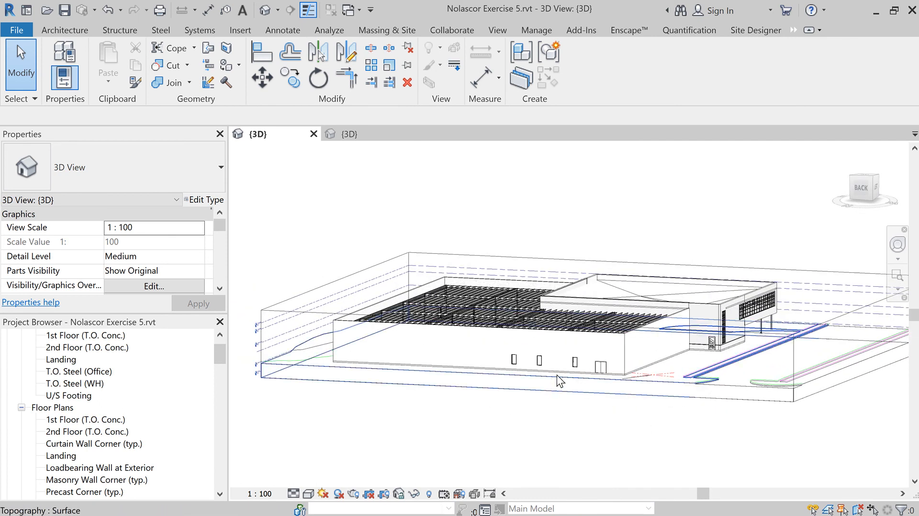
scroll(569, 383, "up", 5)
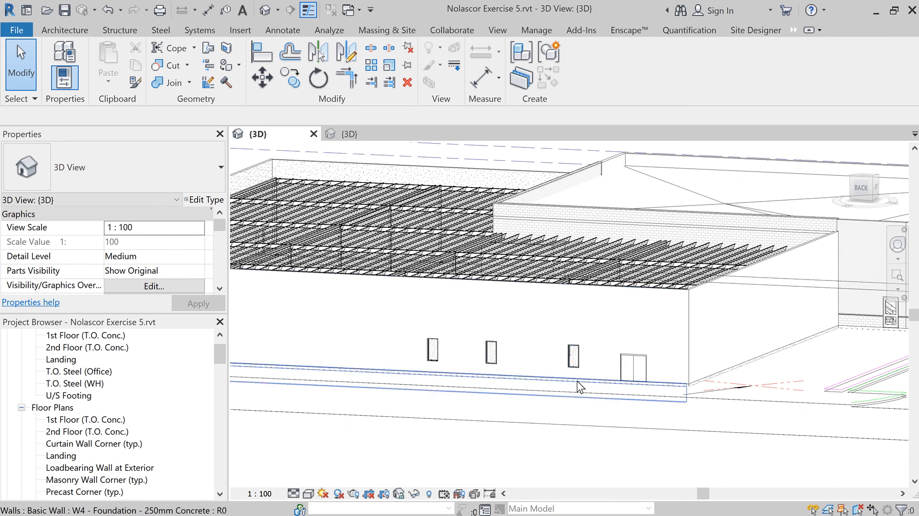
scroll(579, 386, "down", 2)
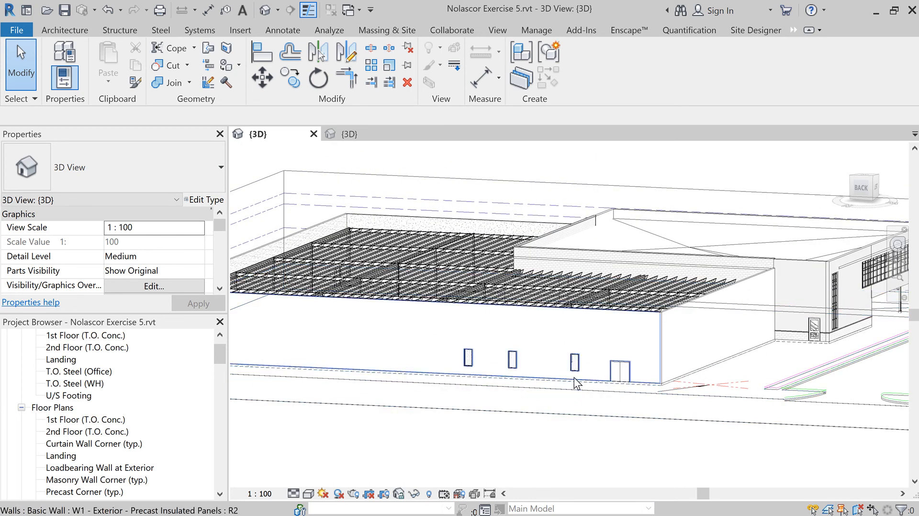
Orient the Nolascor Exercise 5 3D view to Back and examine the warehouse windows and double door, continuing around to the office's left side.
left_click(864, 188)
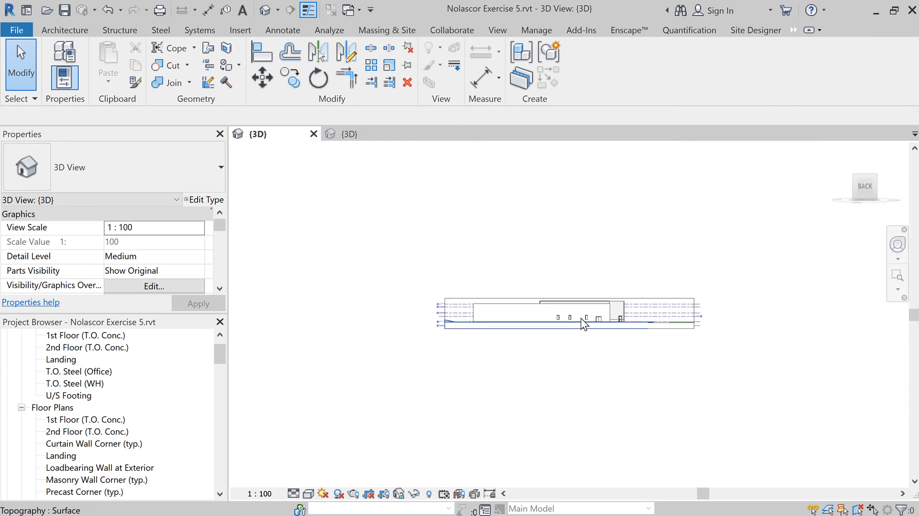
scroll(580, 316, "up", 5)
scroll(616, 328, "up", 5)
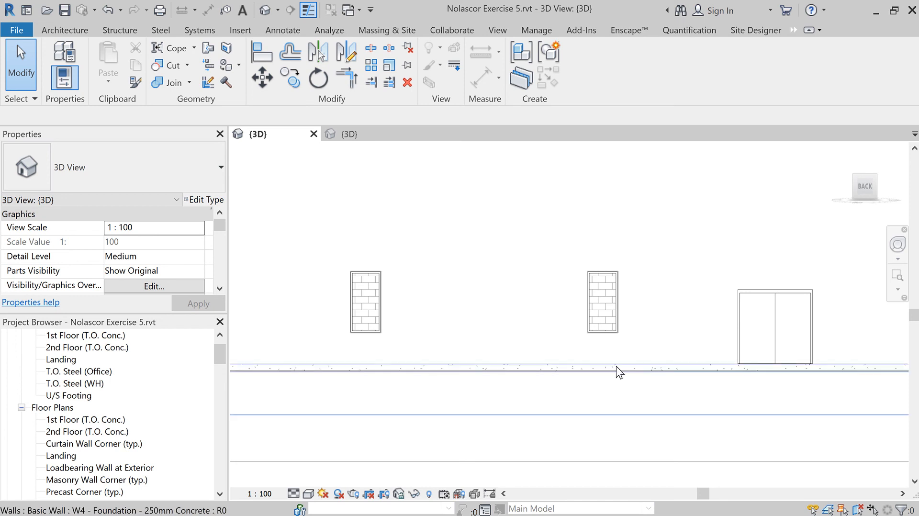
scroll(616, 368, "down", 1)
scroll(696, 339, "down", 2)
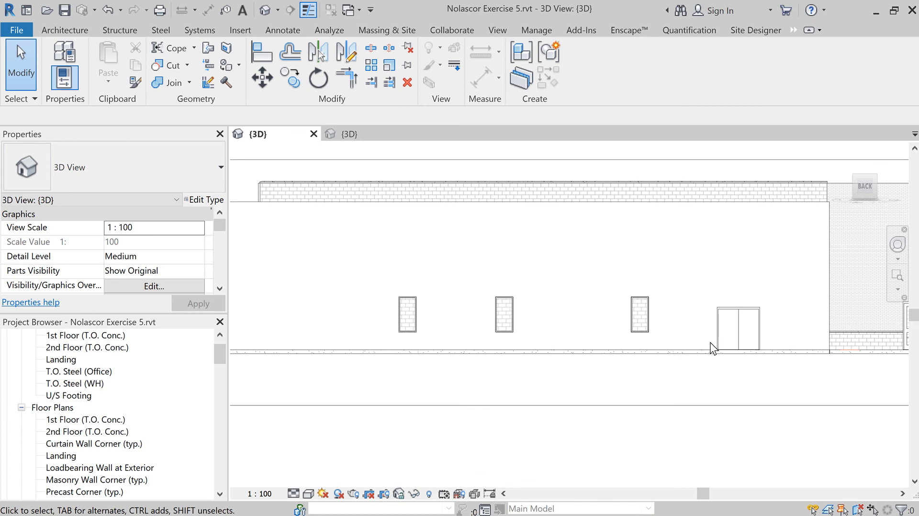
middle_click_drag(712, 347, 749, 379, "shift")
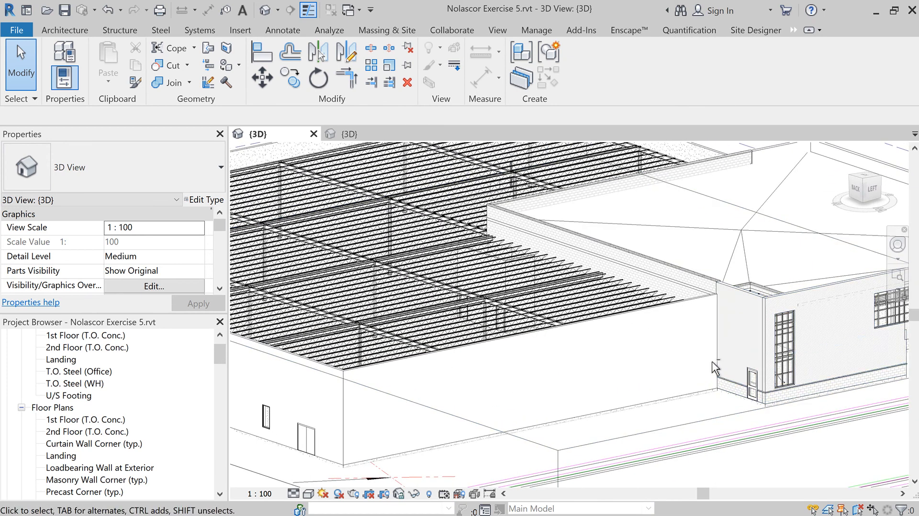
scroll(809, 383, "down", 2)
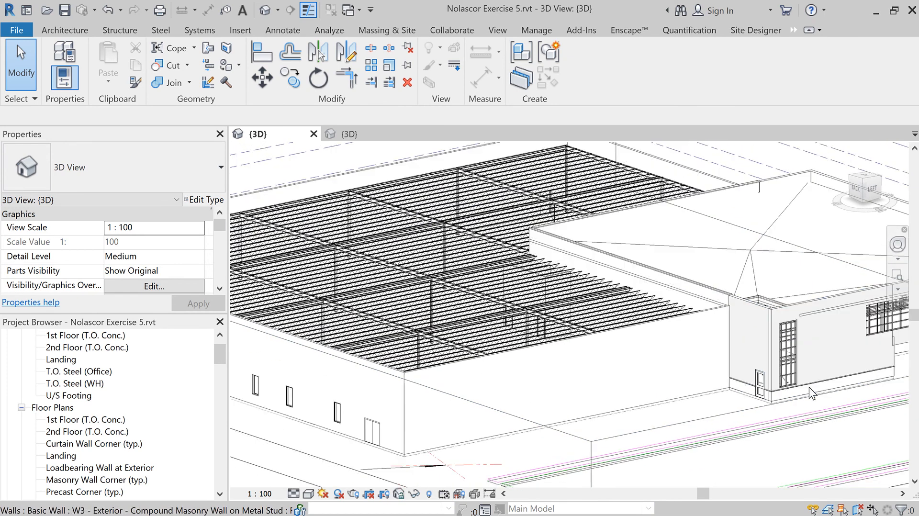
scroll(809, 386, "down", 1)
middle_click_drag(812, 404, 767, 413, "shift")
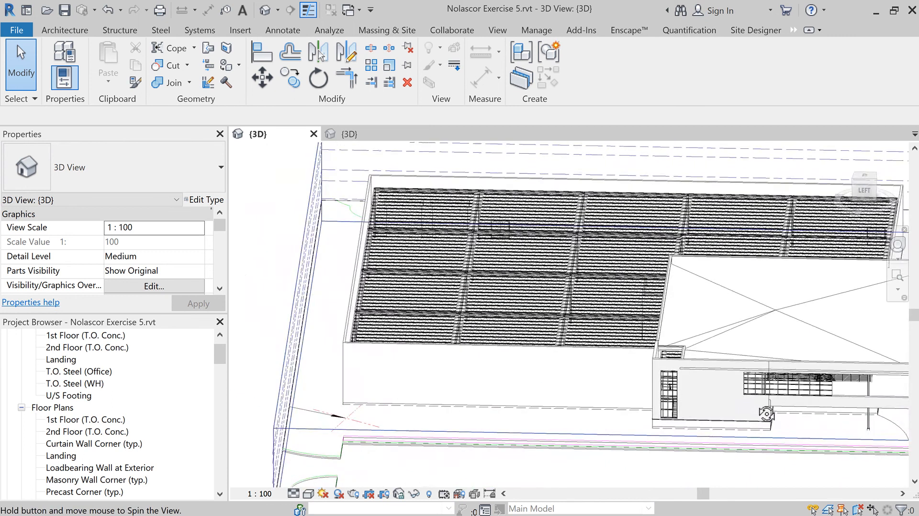
Return to the EX 8 project and open its 1st Floor plan to examine the office and warehouse layout.
left_click(368, 134)
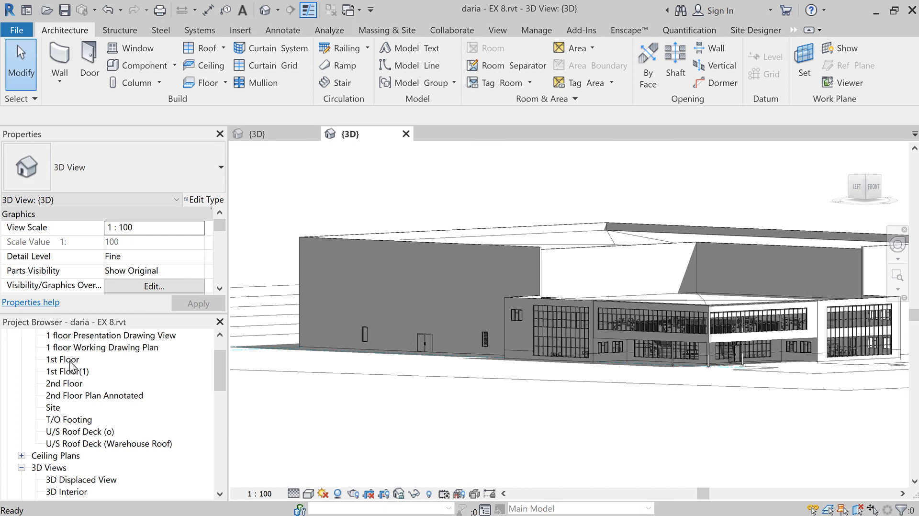
double_click(70, 361)
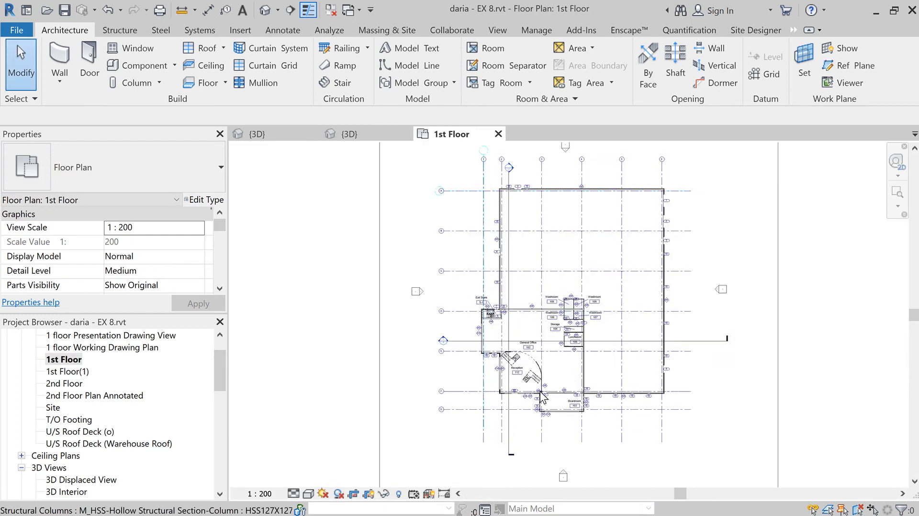
scroll(542, 370, "up", 2)
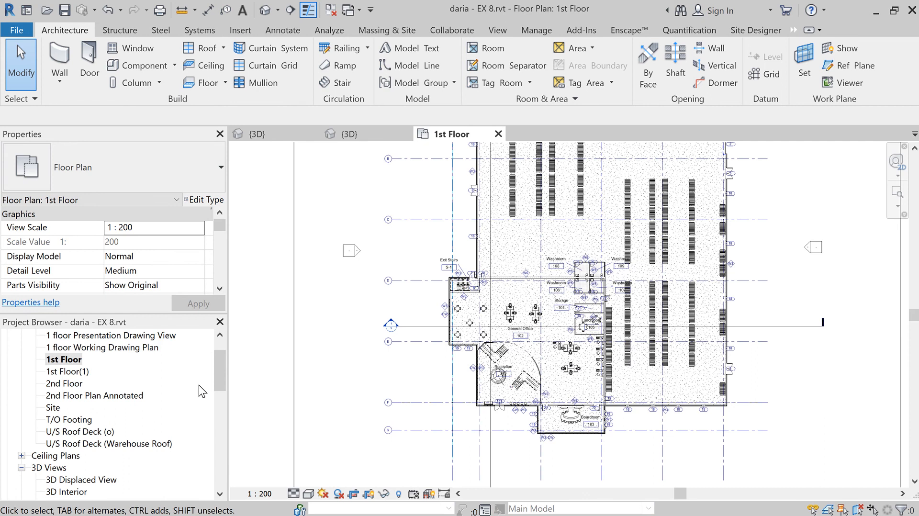
middle_click_drag(420, 381, 407, 412)
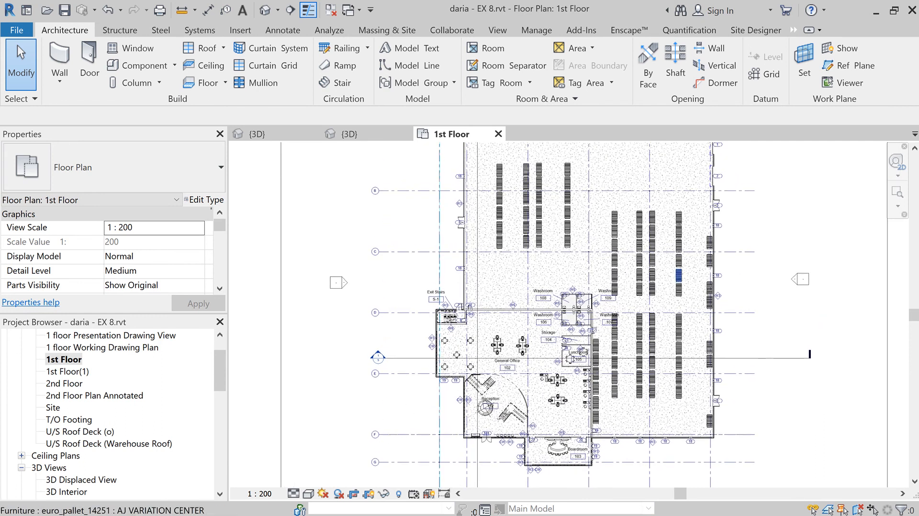